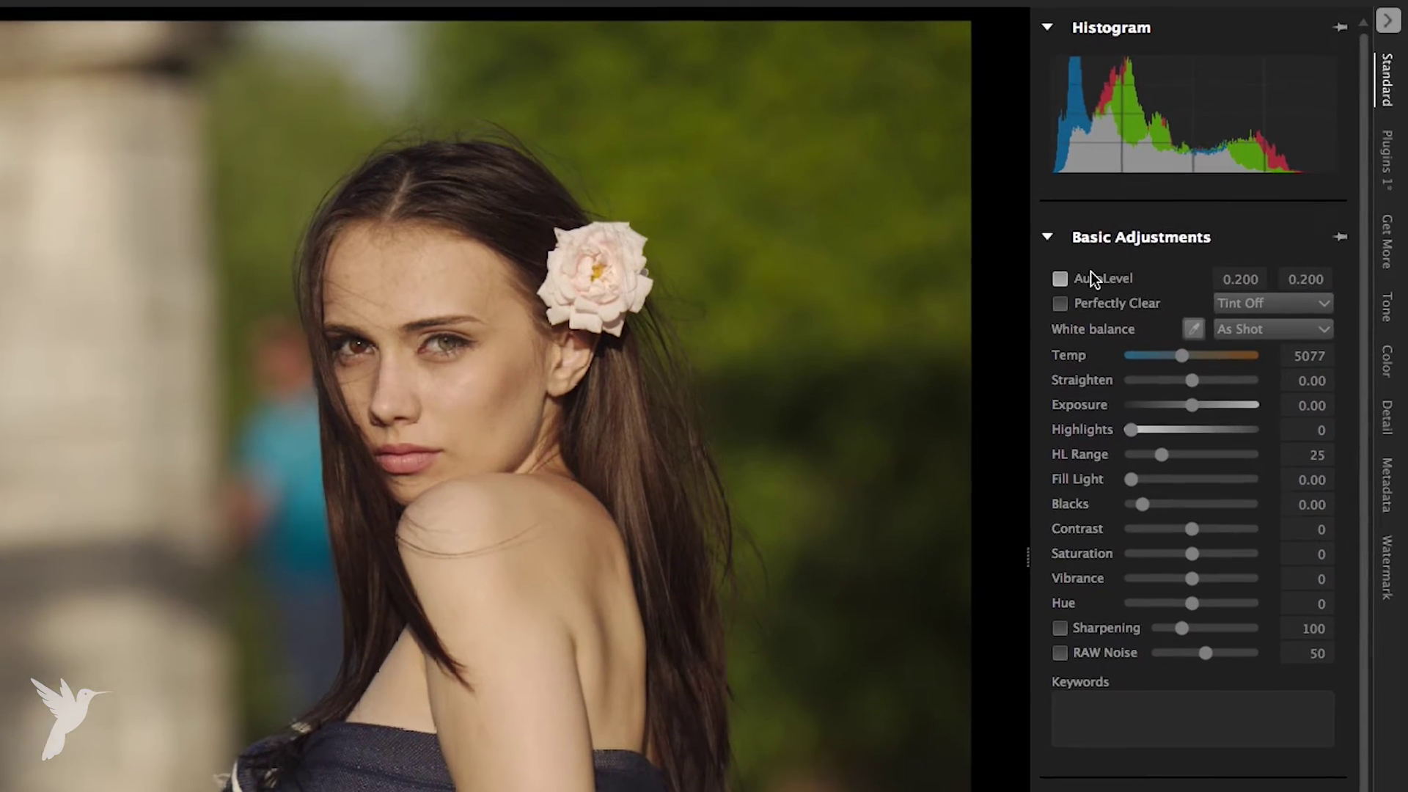
- Compare the portrait with AutoLevel on and off, zoomed in on the face and flower
left_click(1059, 278)
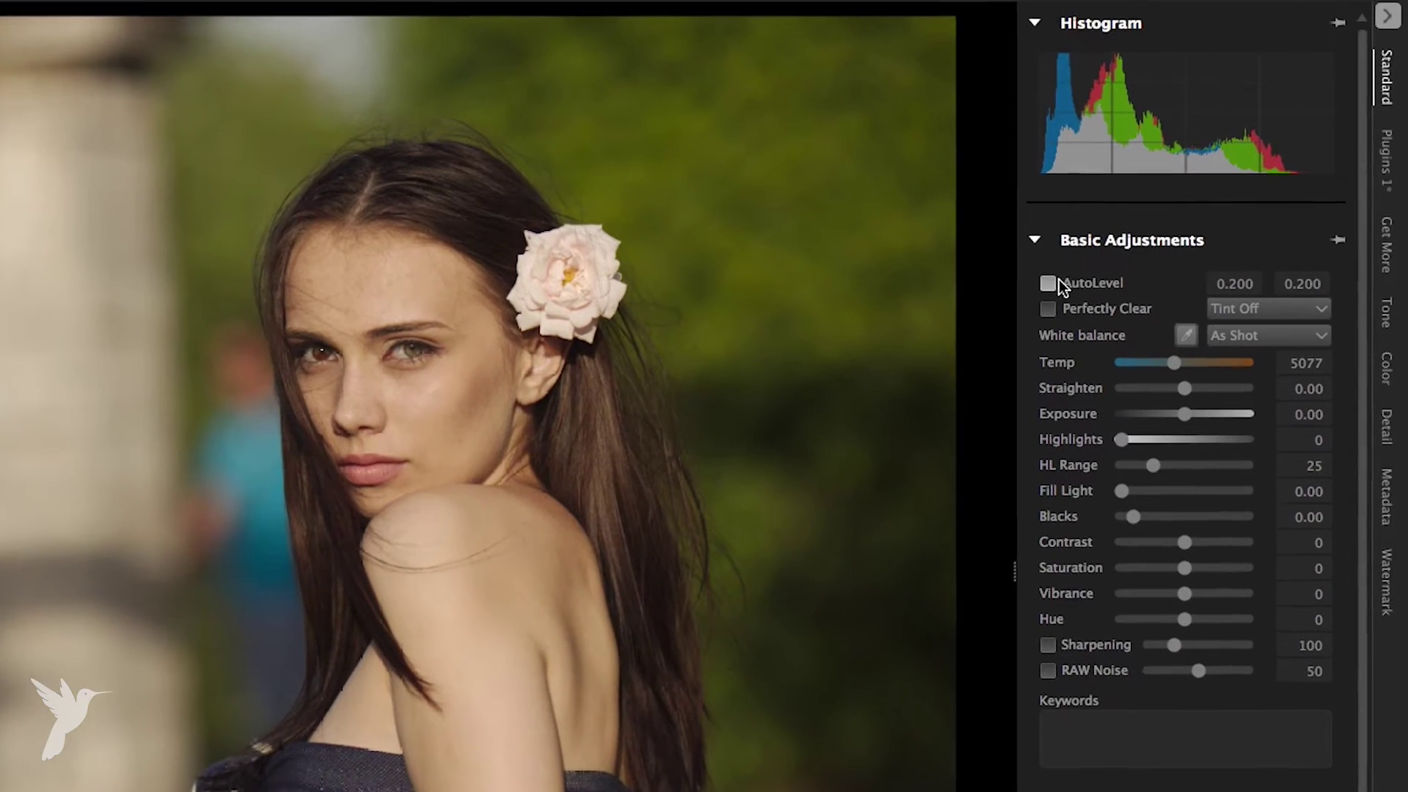
left_click(1047, 284)
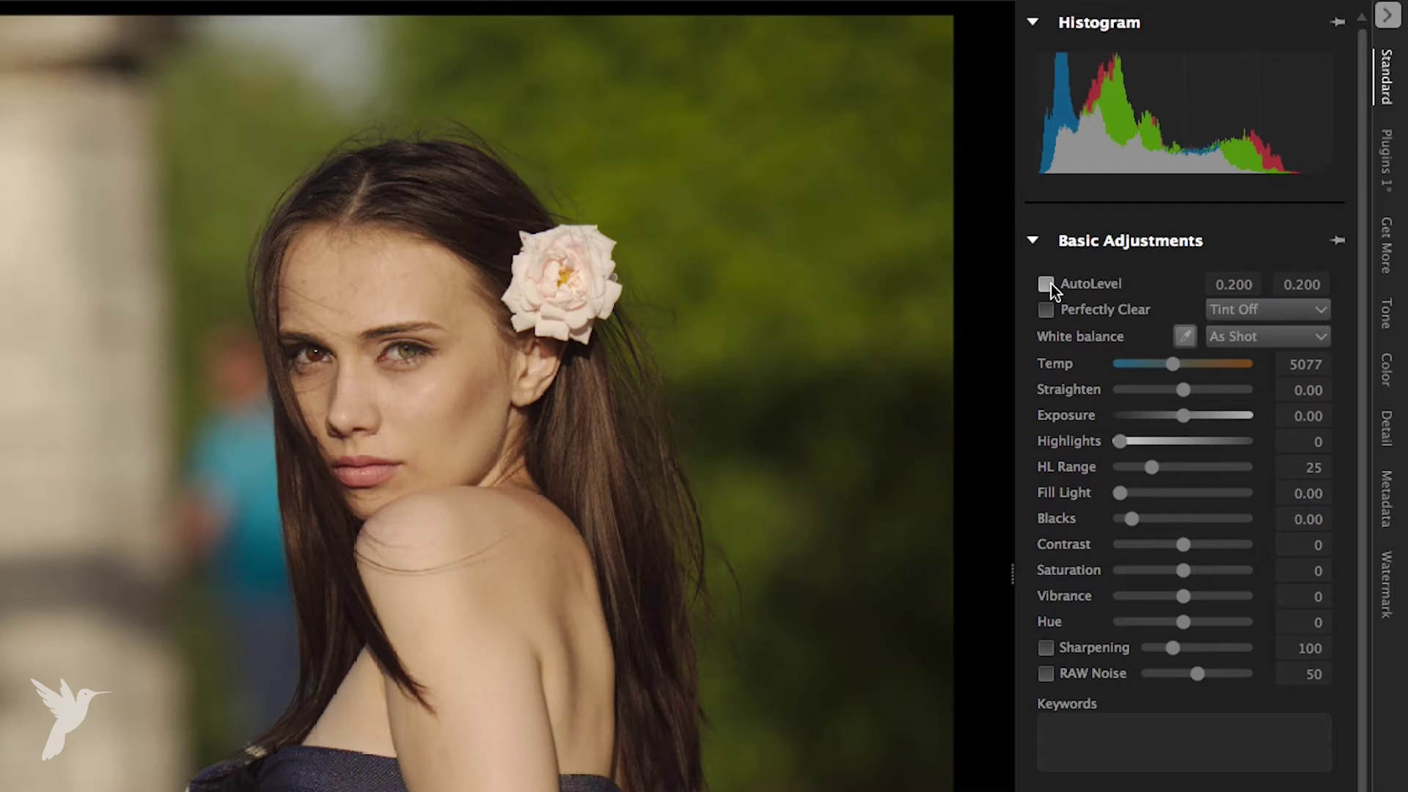
left_click(1044, 286)
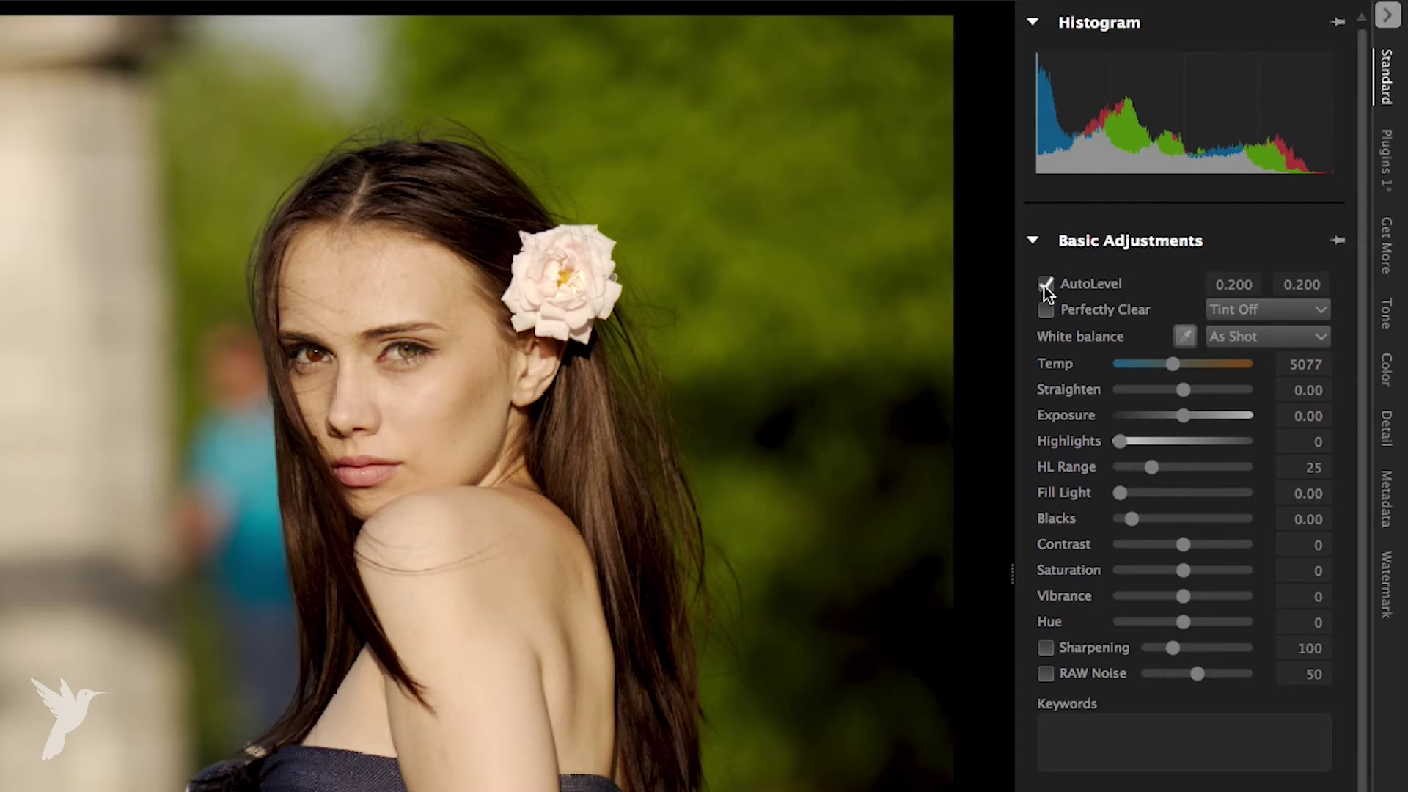
left_click(399, 445)
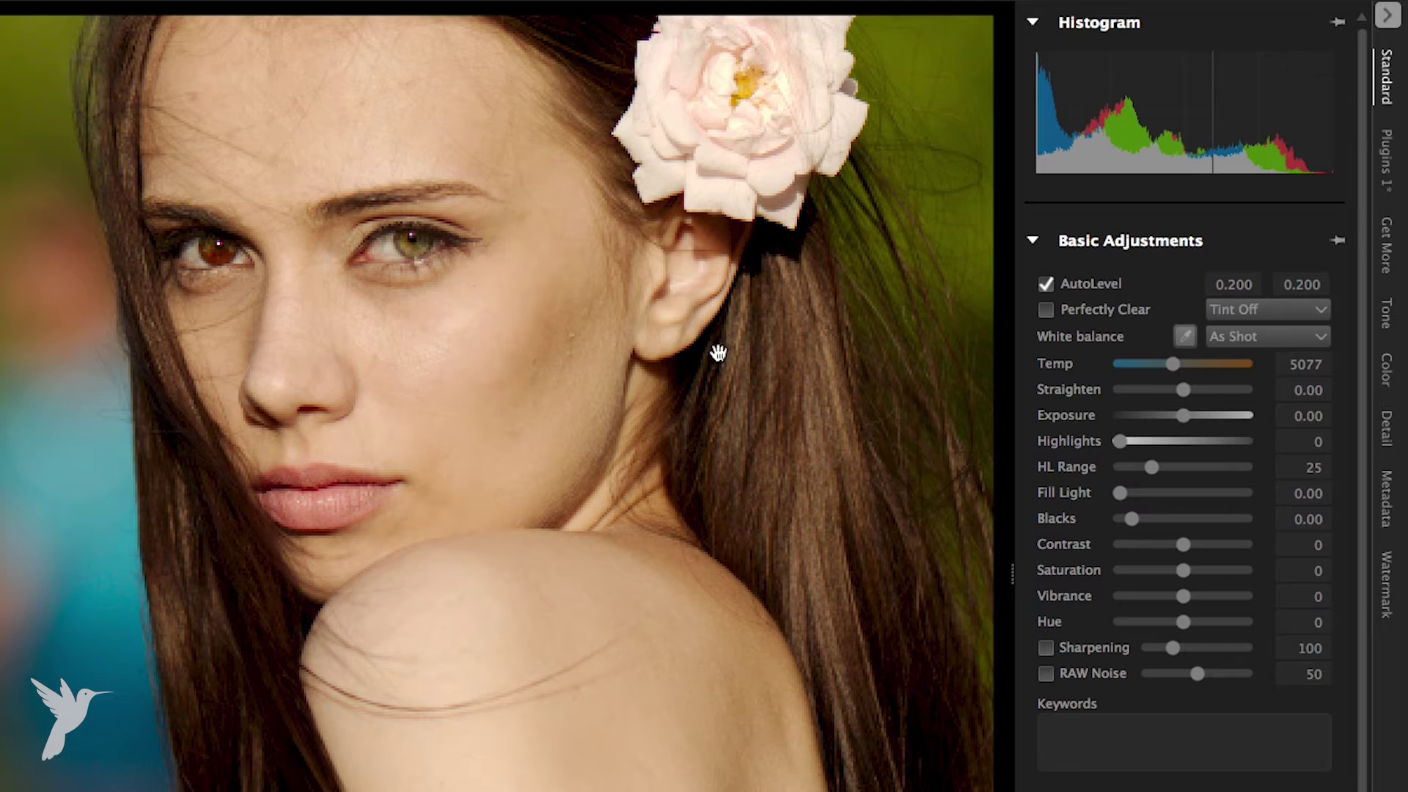
left_click_drag(718, 353, 645, 440)
left_click(1046, 284)
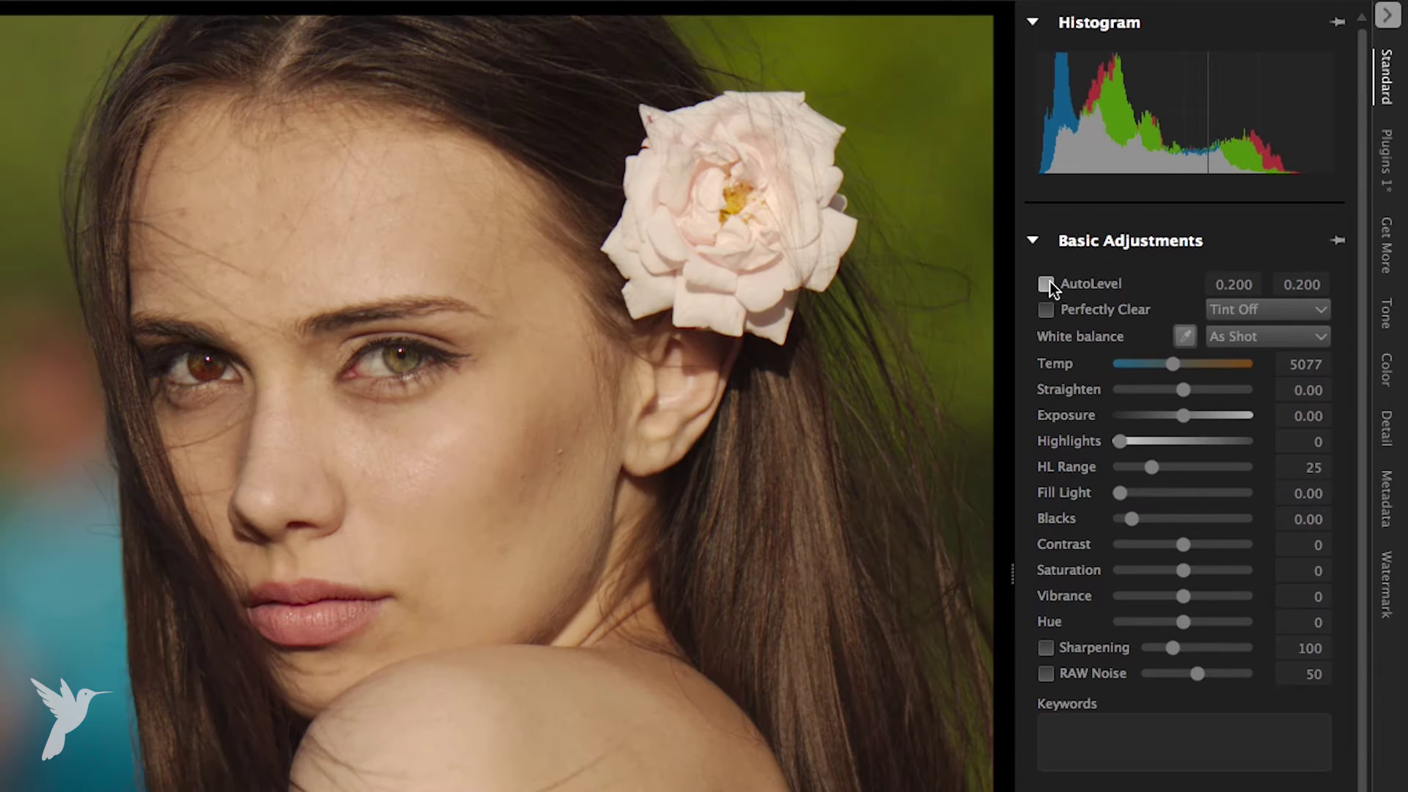
left_click(1047, 284)
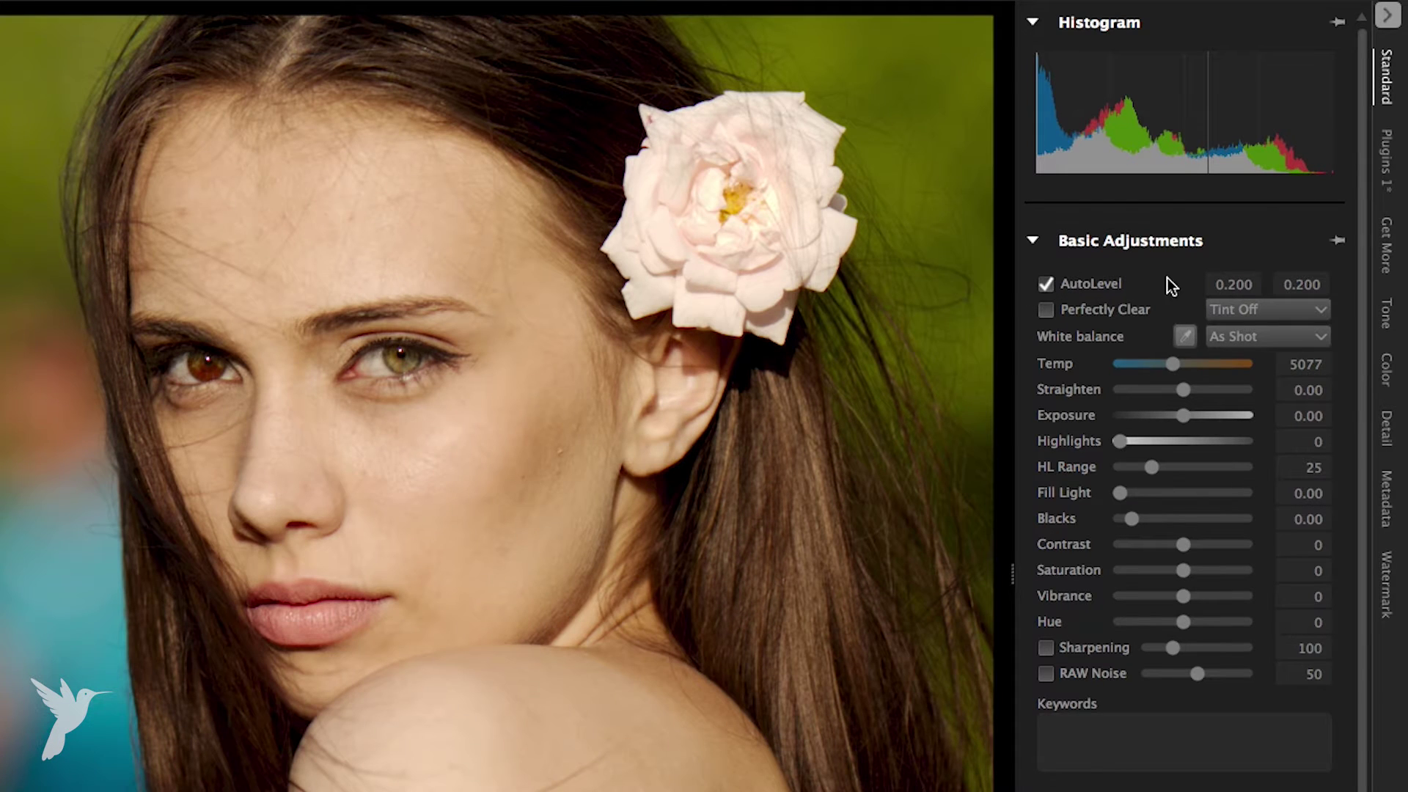
- Set the AutoLevel clip percentages to 0.400 and switch AutoLevel off
double_click(1234, 283)
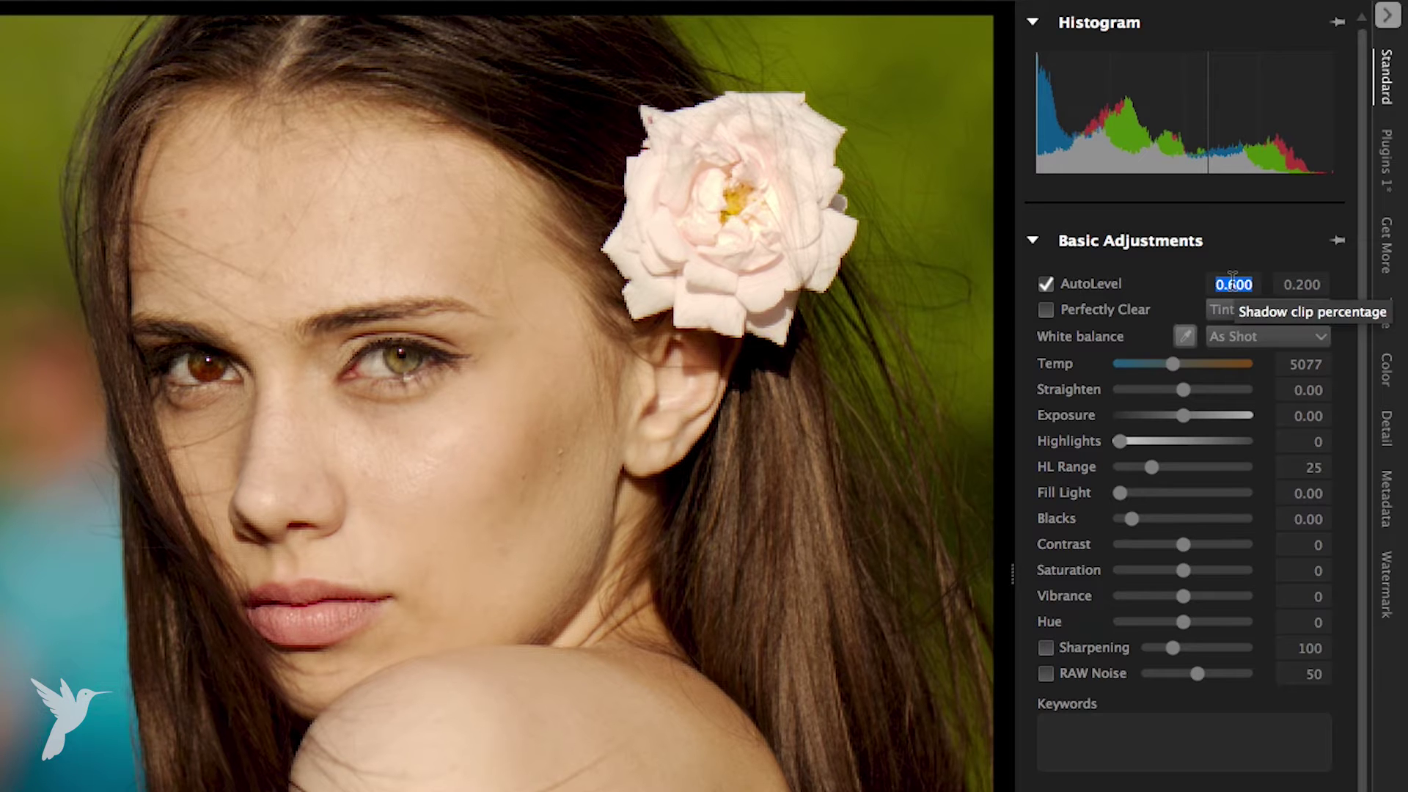
type("1")
key("Return")
type("0.4")
key("Return")
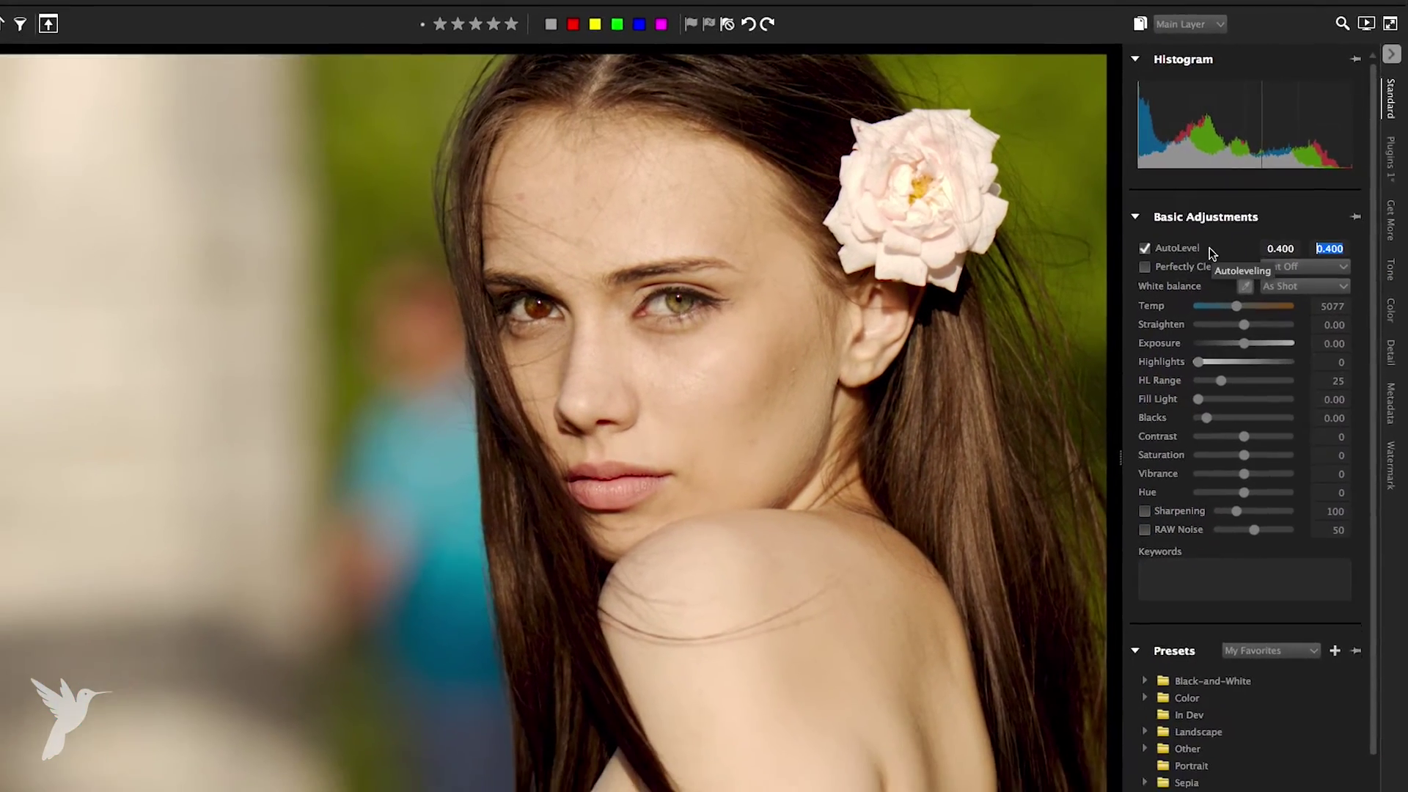
left_click(1181, 248)
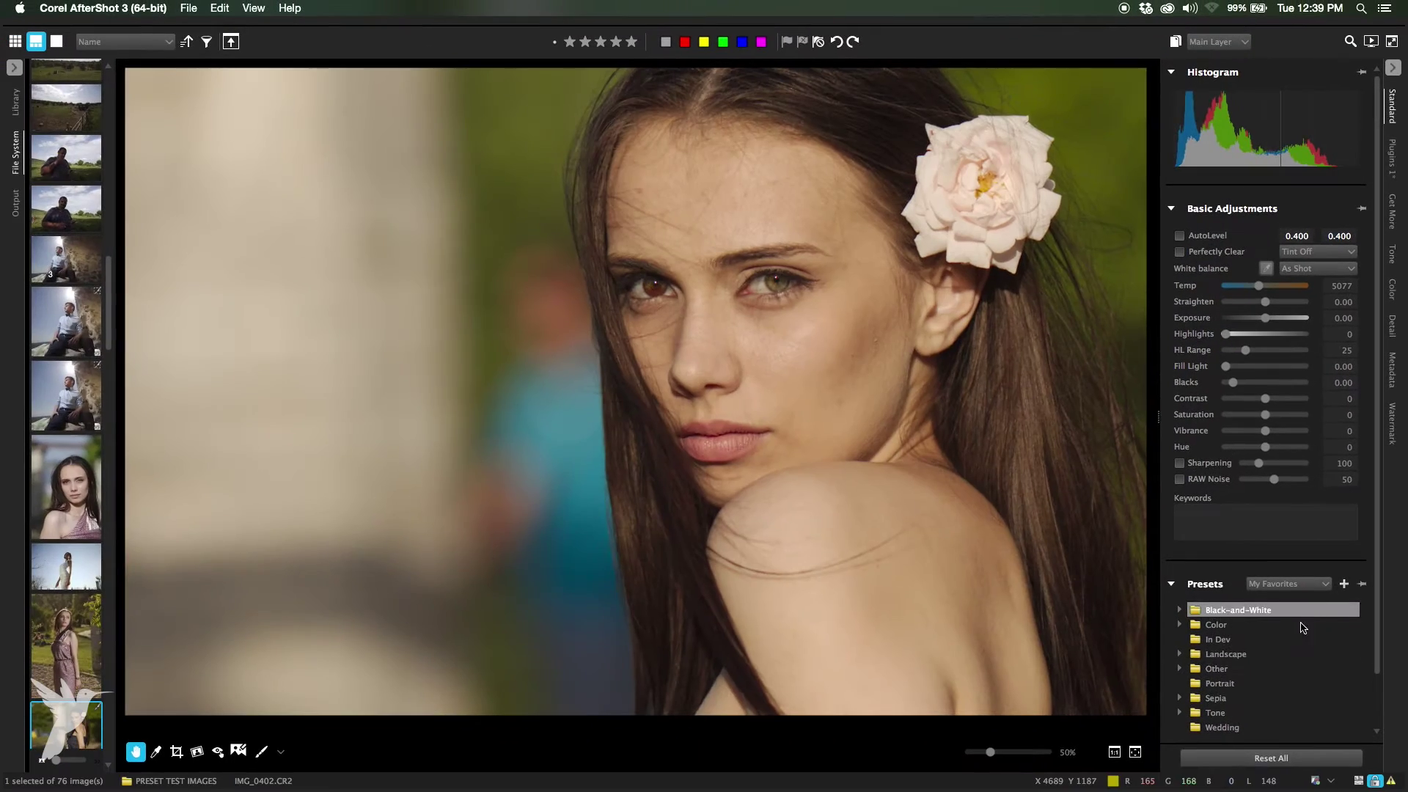
- Reset all adjustments and compare Perfectly Clear on and off, leaving it off with Tint Off
left_click(1284, 759)
left_click(1226, 255)
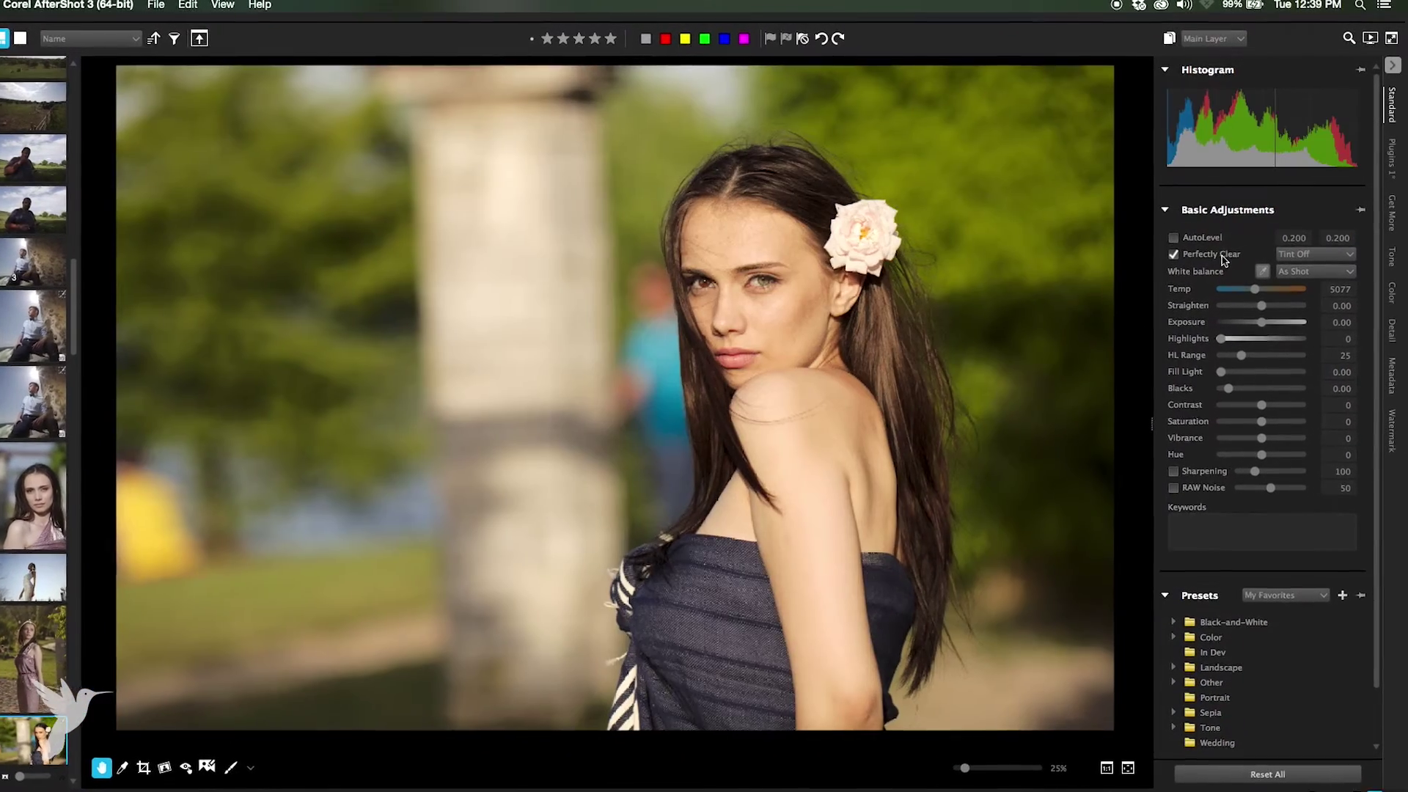
left_click(1221, 256)
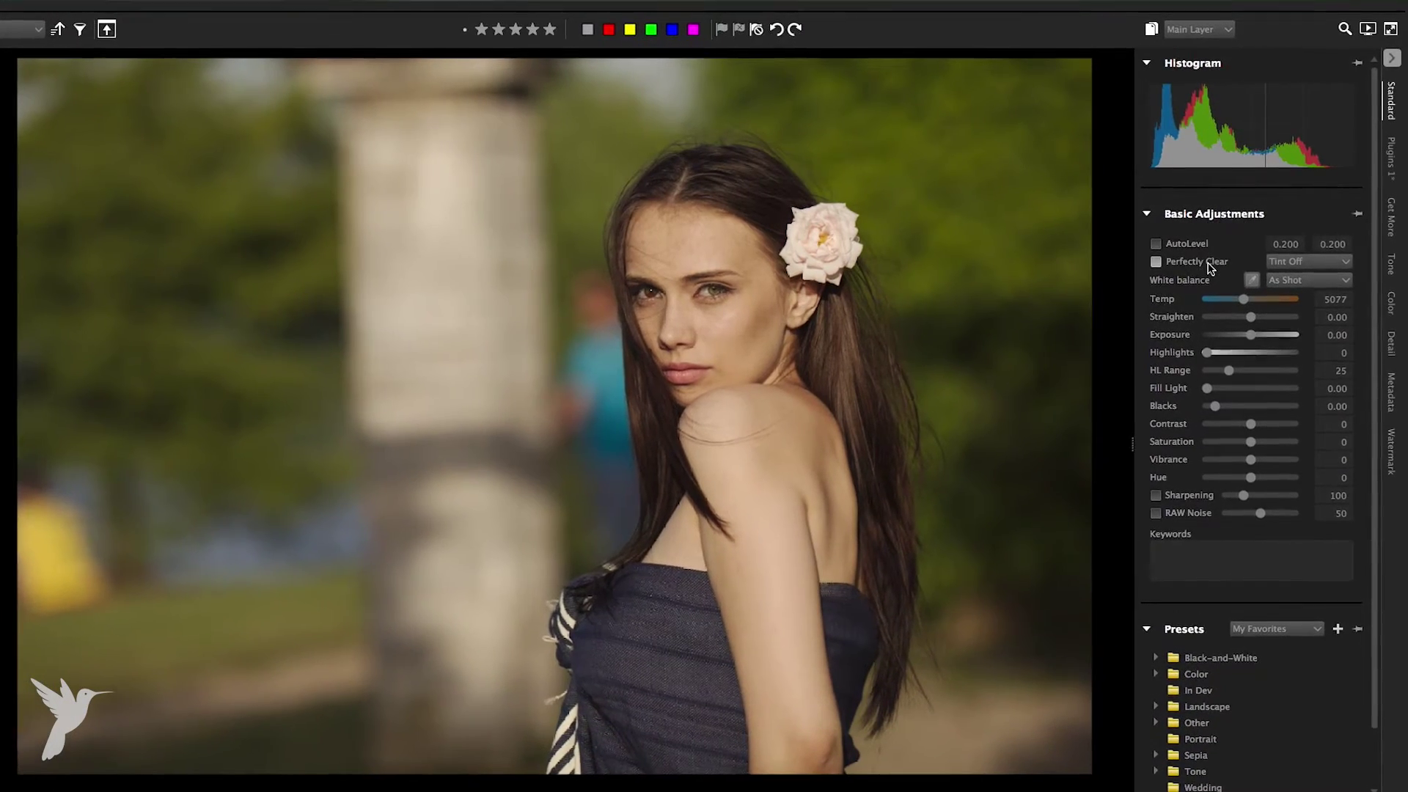
left_click(1203, 262)
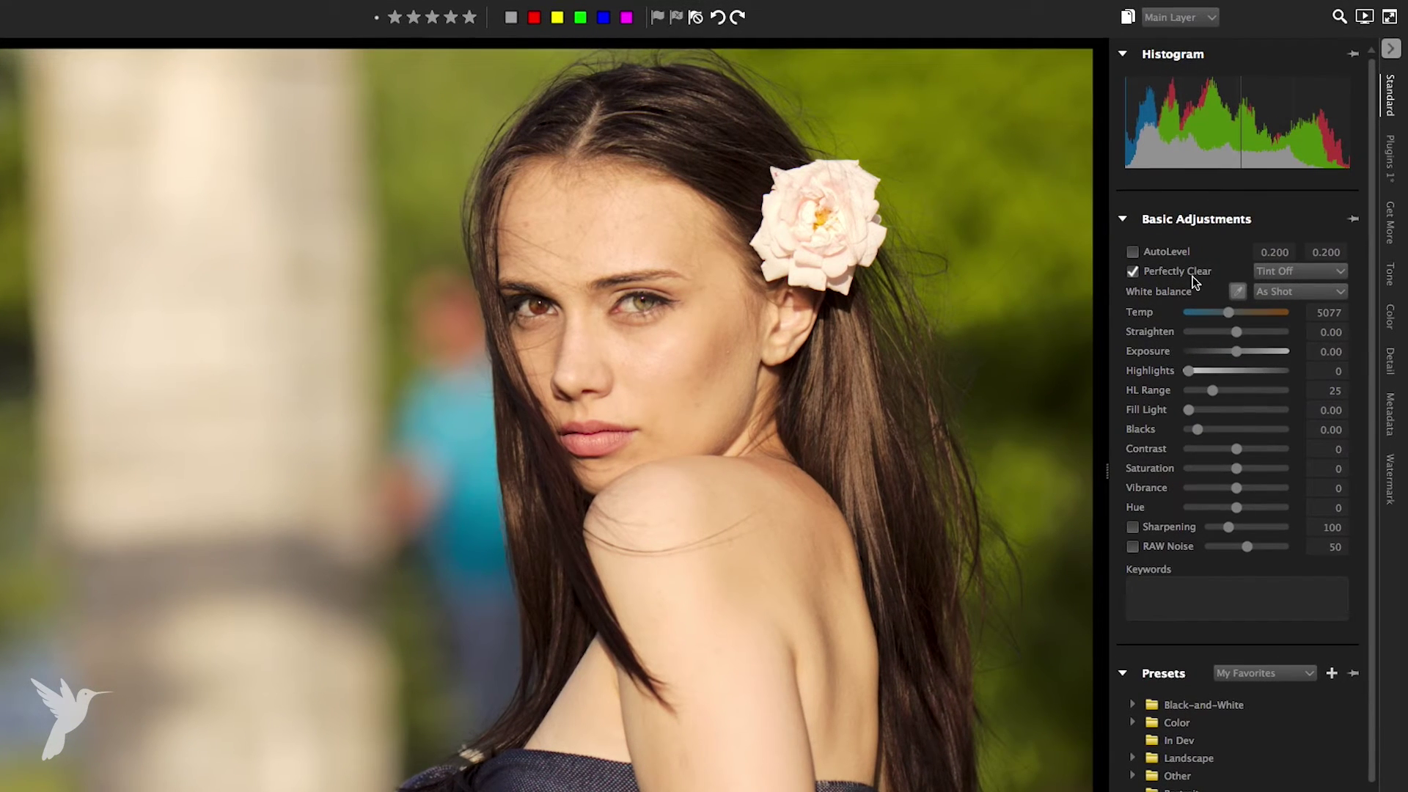
left_click_drag(908, 381, 722, 396)
left_click(1173, 271)
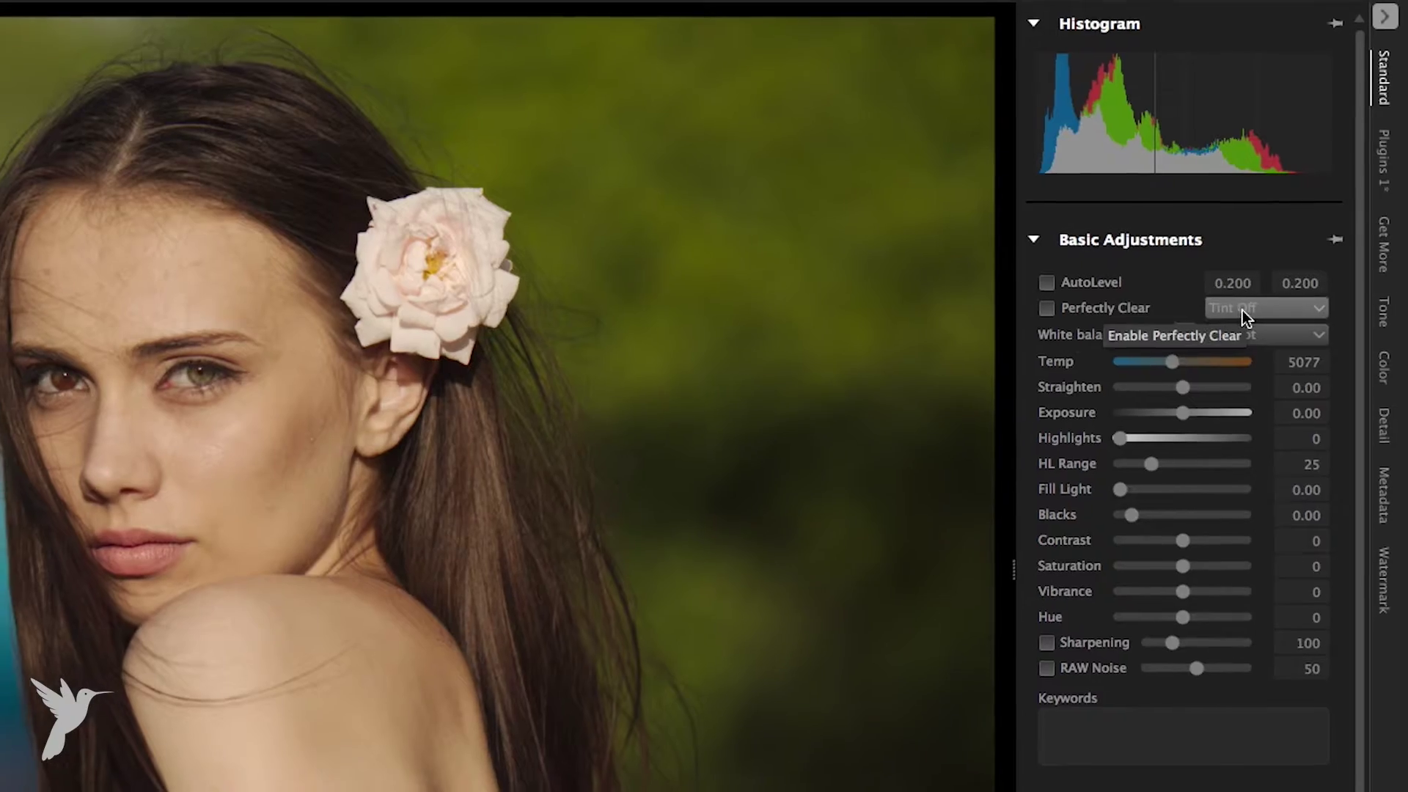
left_click(1309, 304)
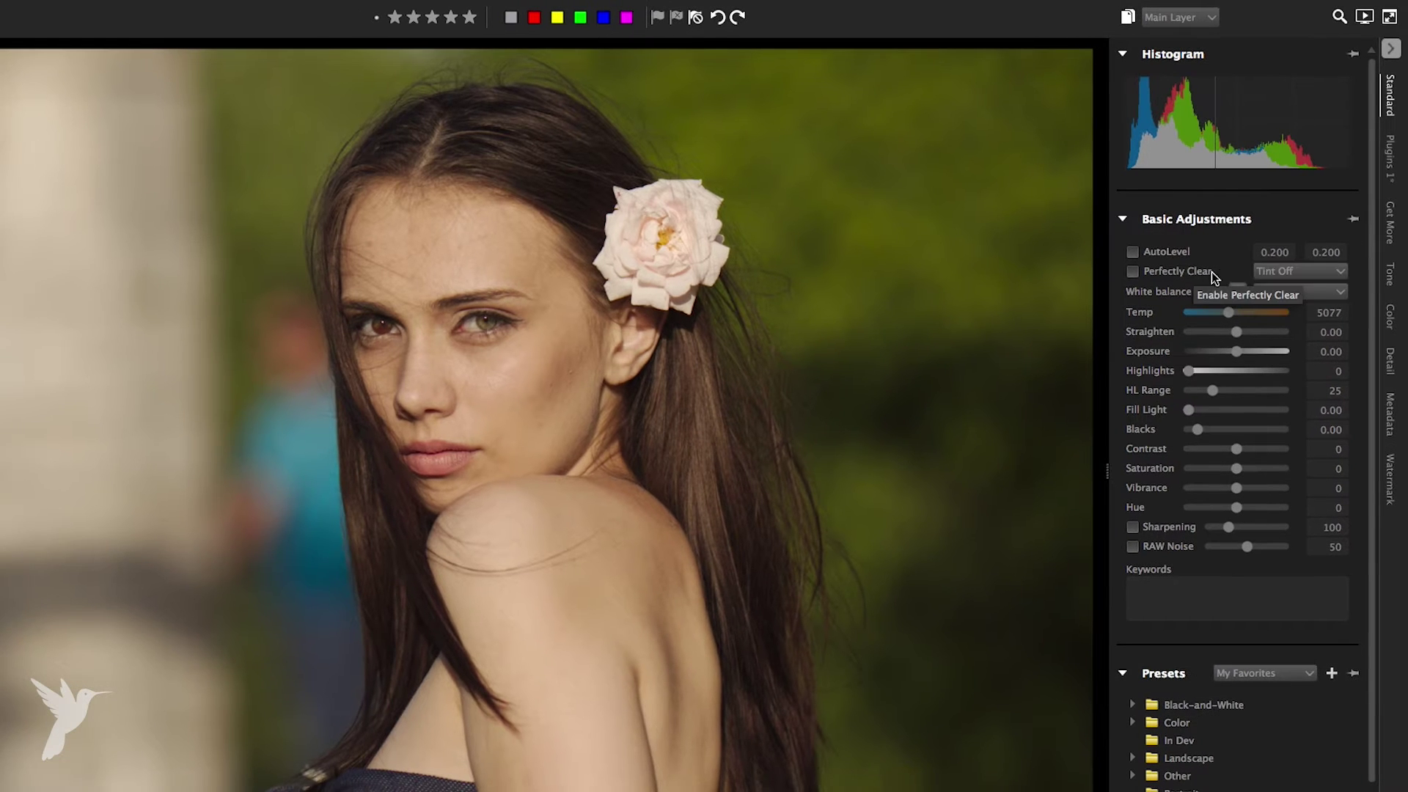
- Enable Perfectly Clear, try Tint Max, Tint Min and Tint Off, then Reset All
left_click(1211, 272)
left_click(1309, 273)
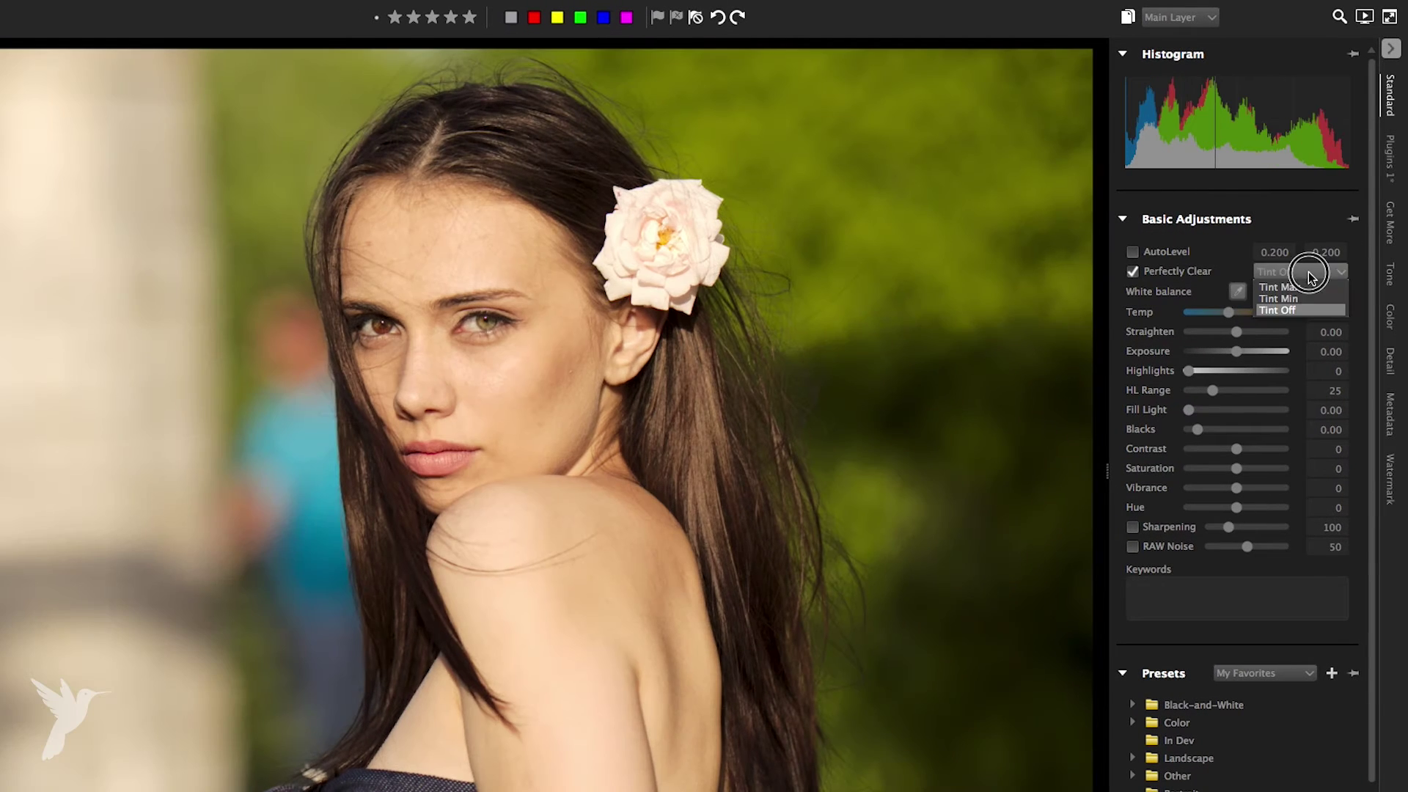
left_click(1308, 286)
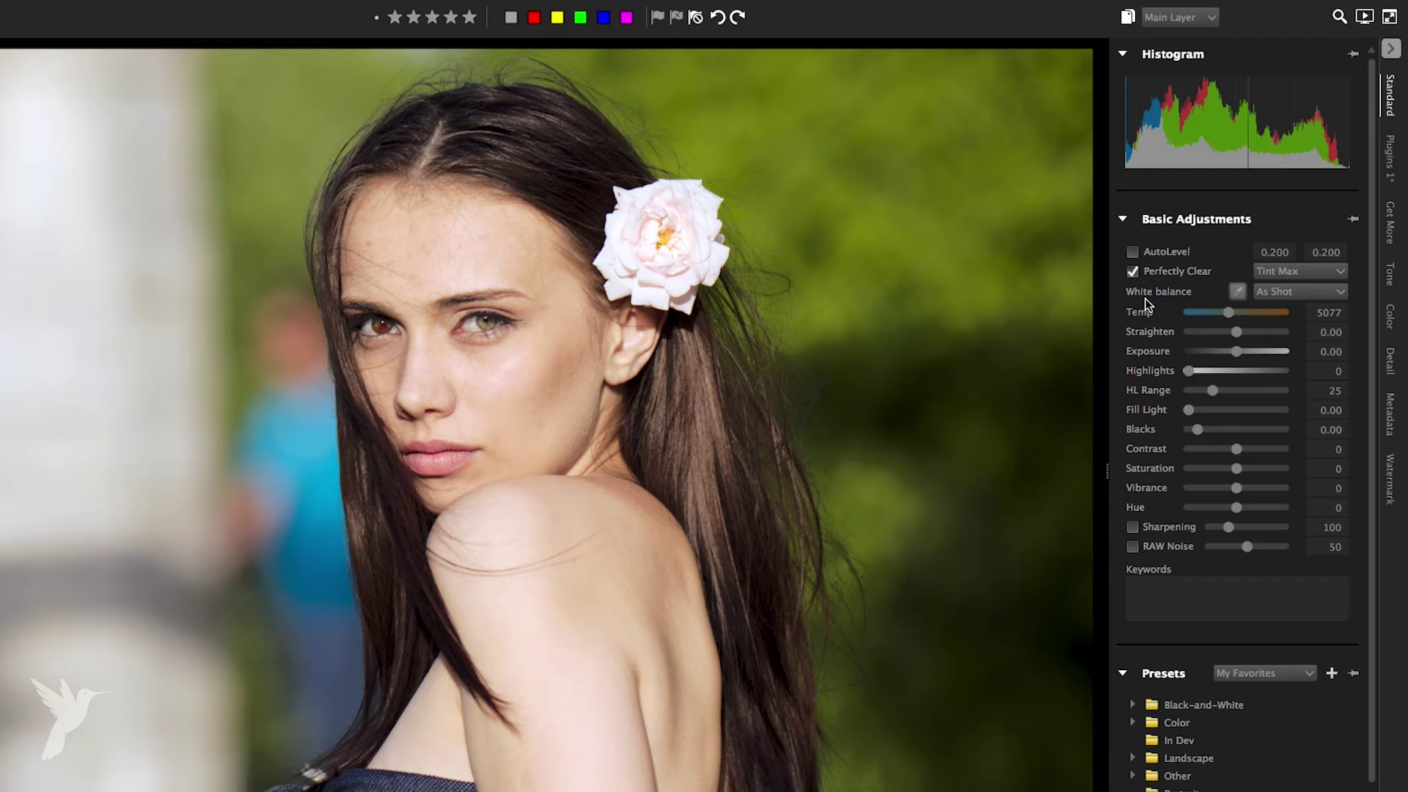
left_click(1282, 297)
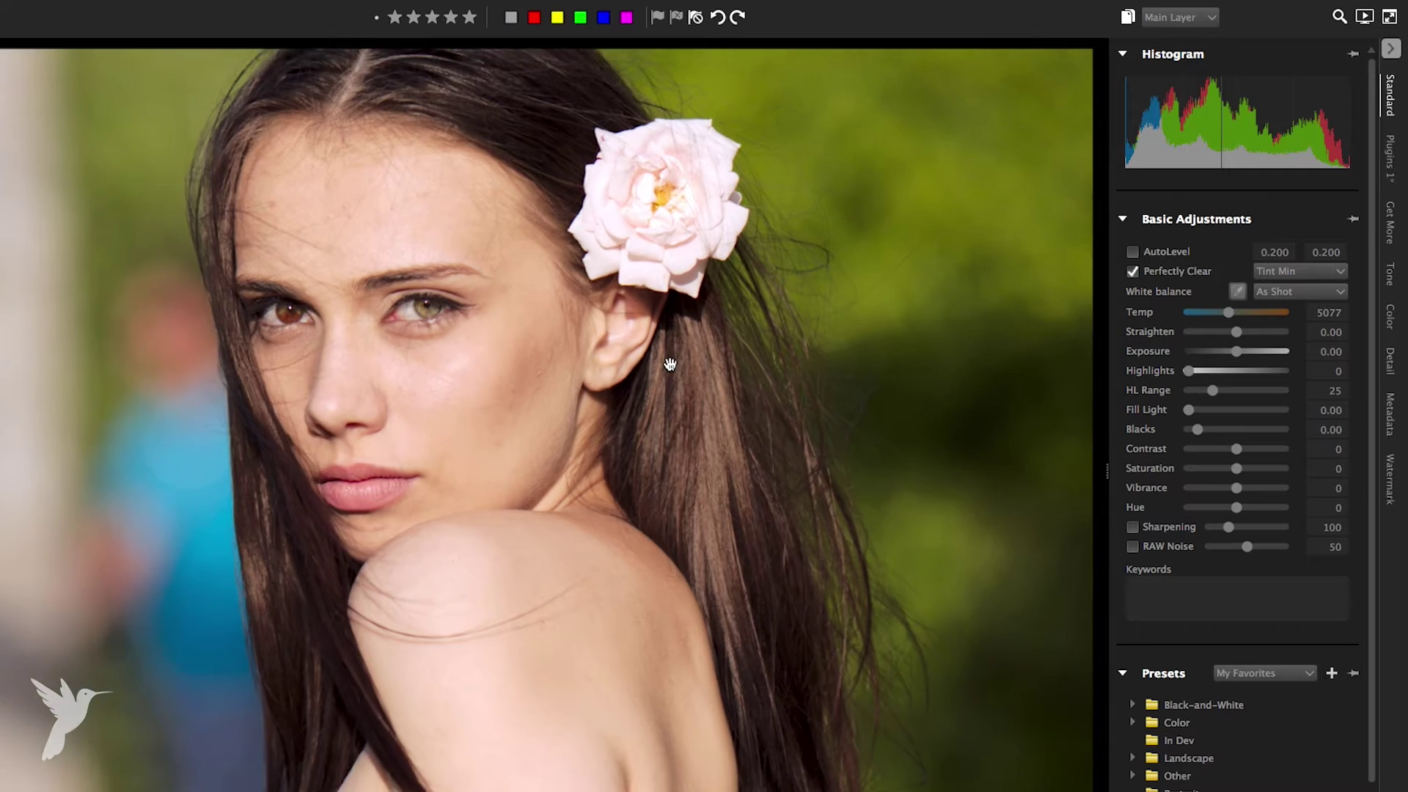
scroll(669, 366, "up", 2)
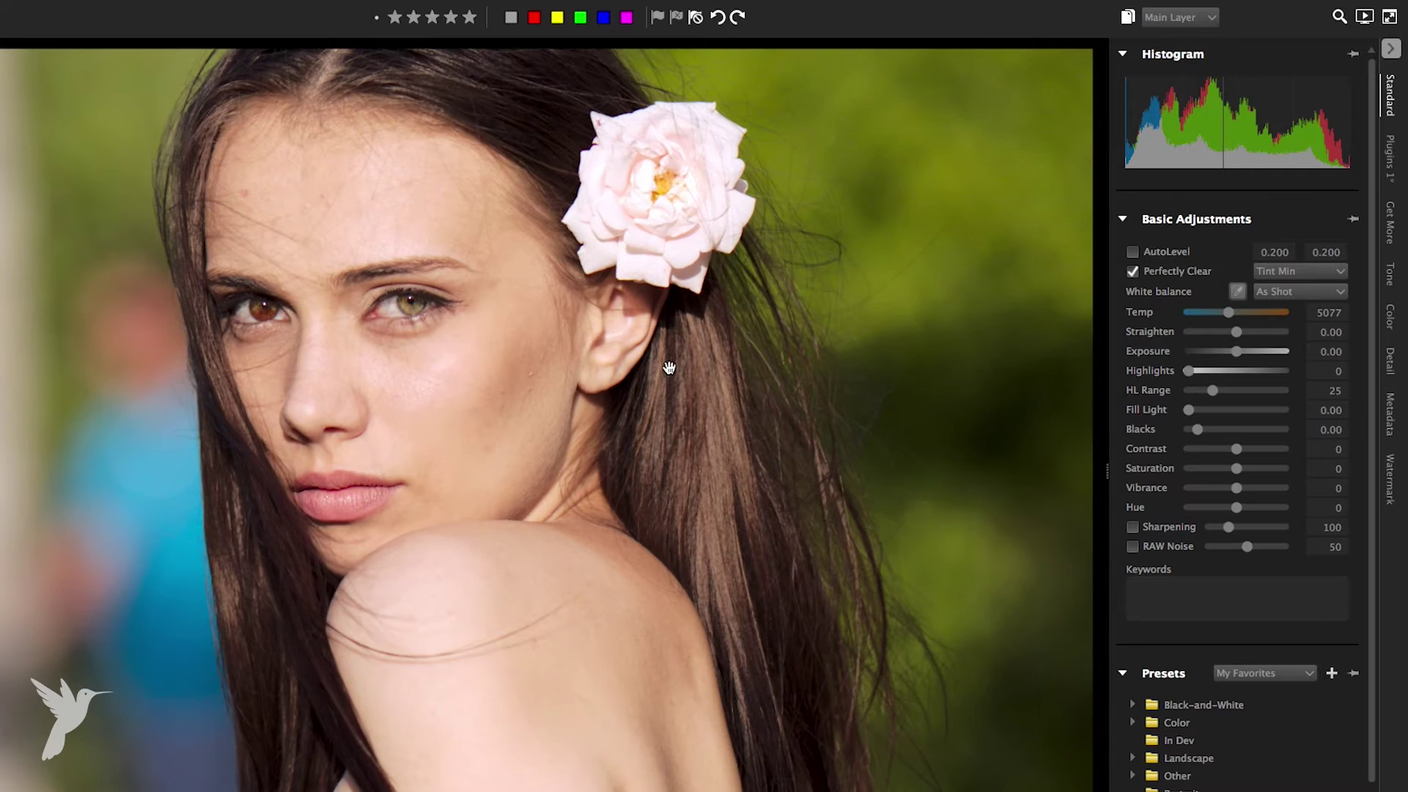
left_click(1300, 274)
left_click(1303, 308)
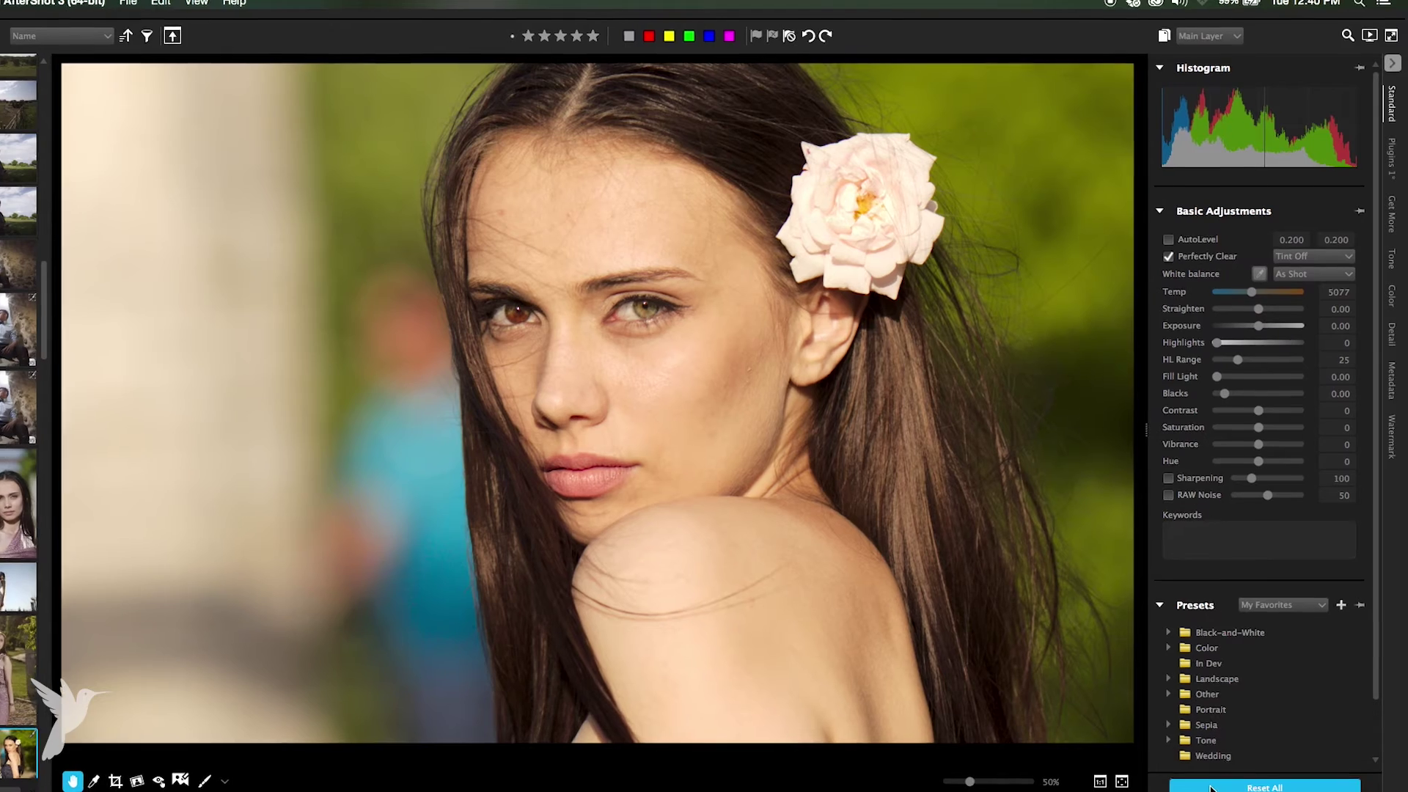
left_click(1204, 791)
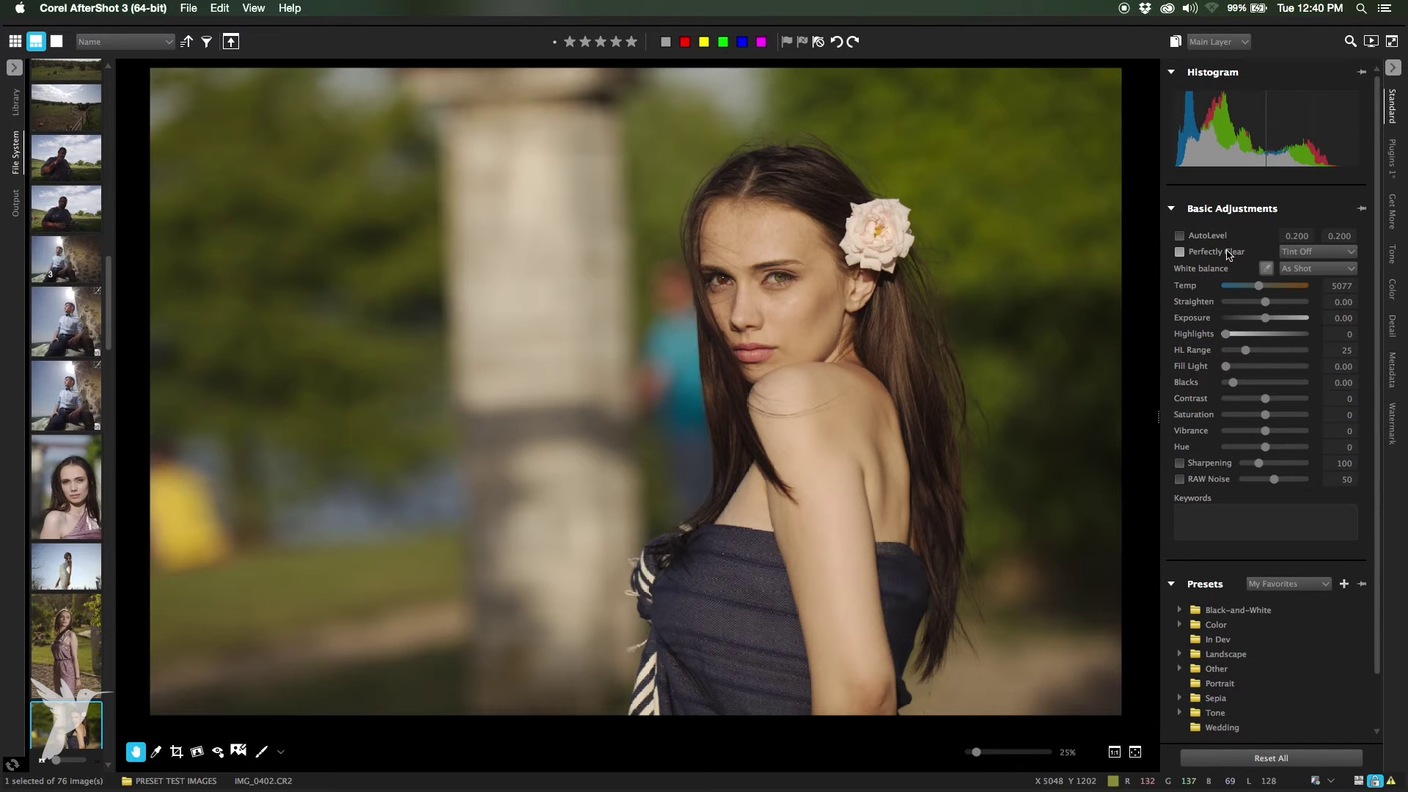
- With Perfectly Clear off, preview the Flash, Cloudy and Sunny white balance presets, then pick Click White
left_click(1229, 253)
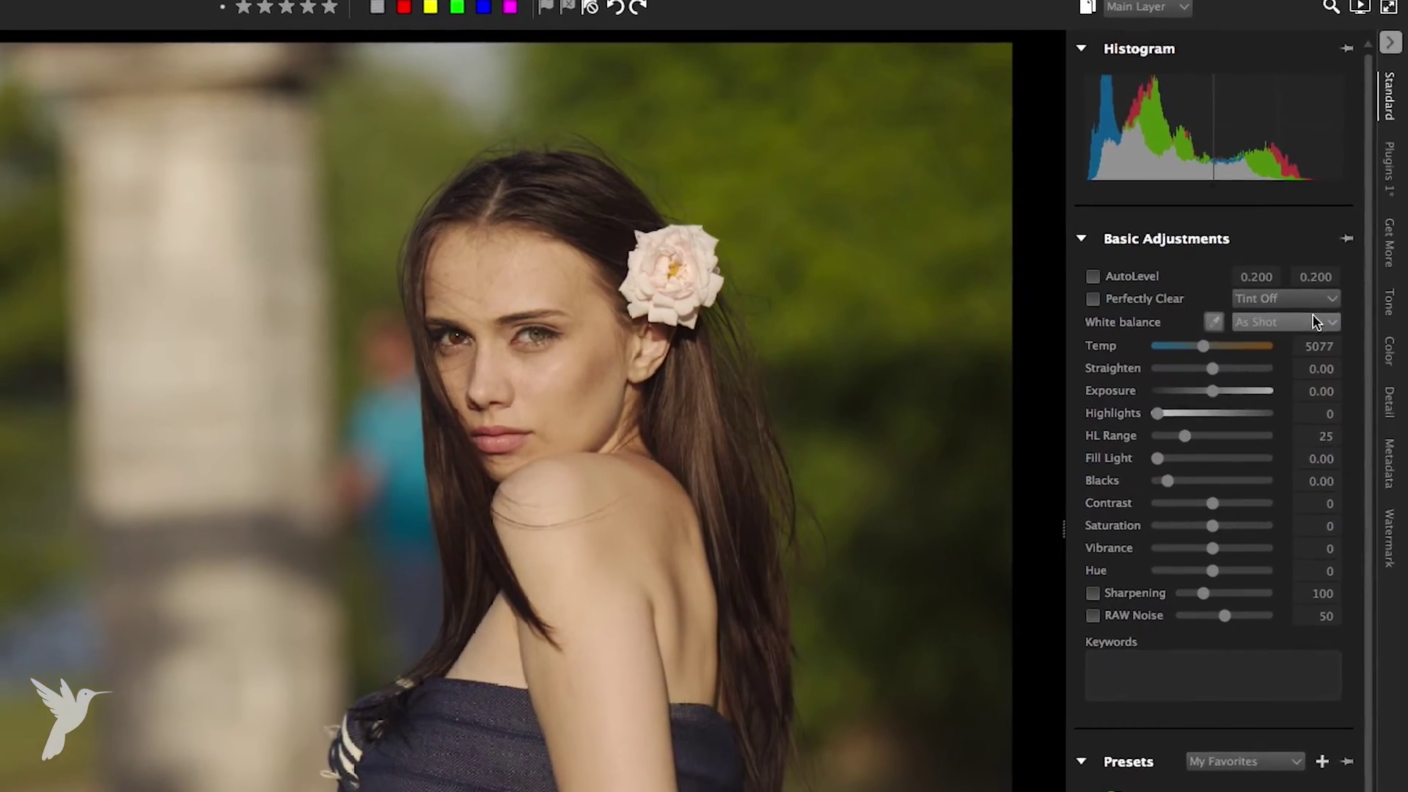
left_click(1296, 317)
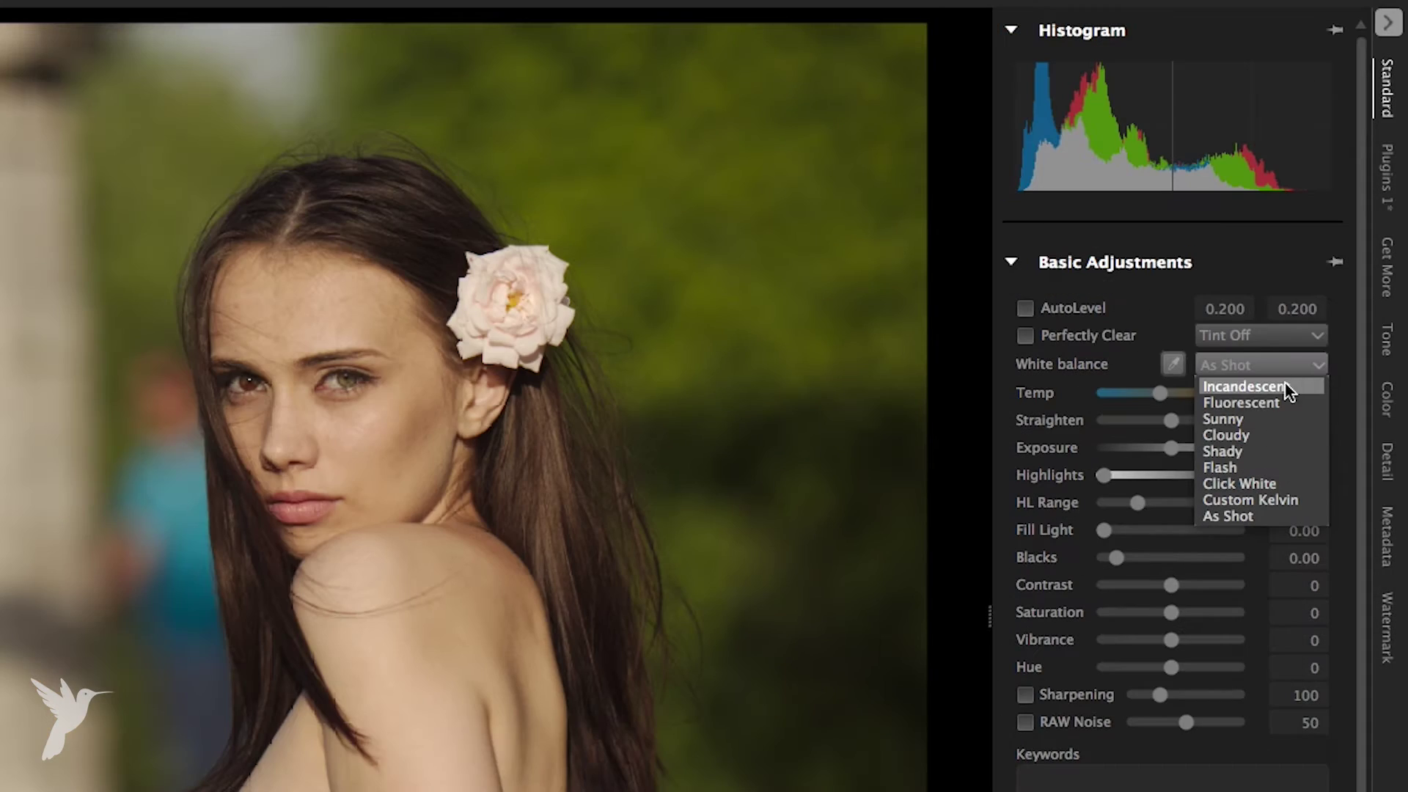
left_click(1327, 319)
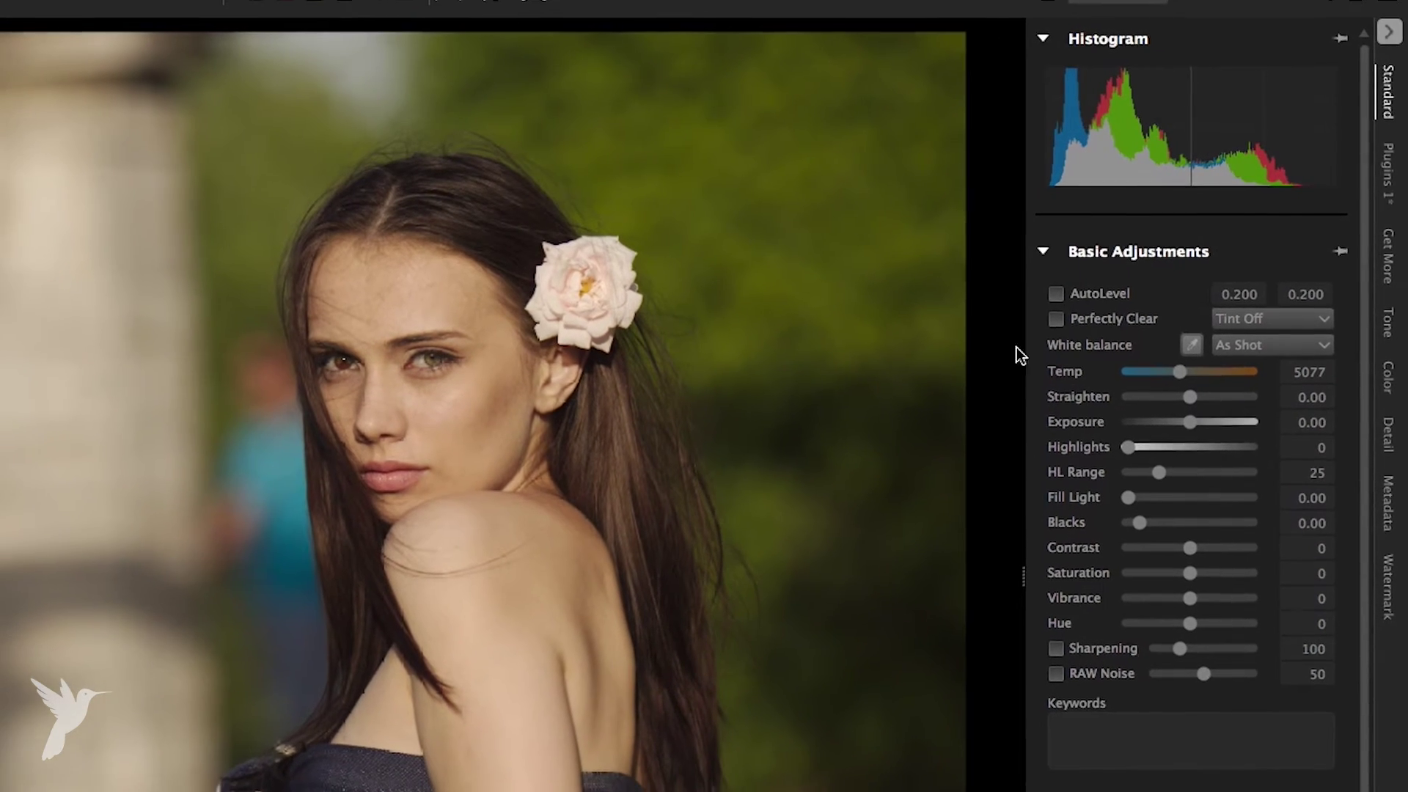
left_click(1313, 339)
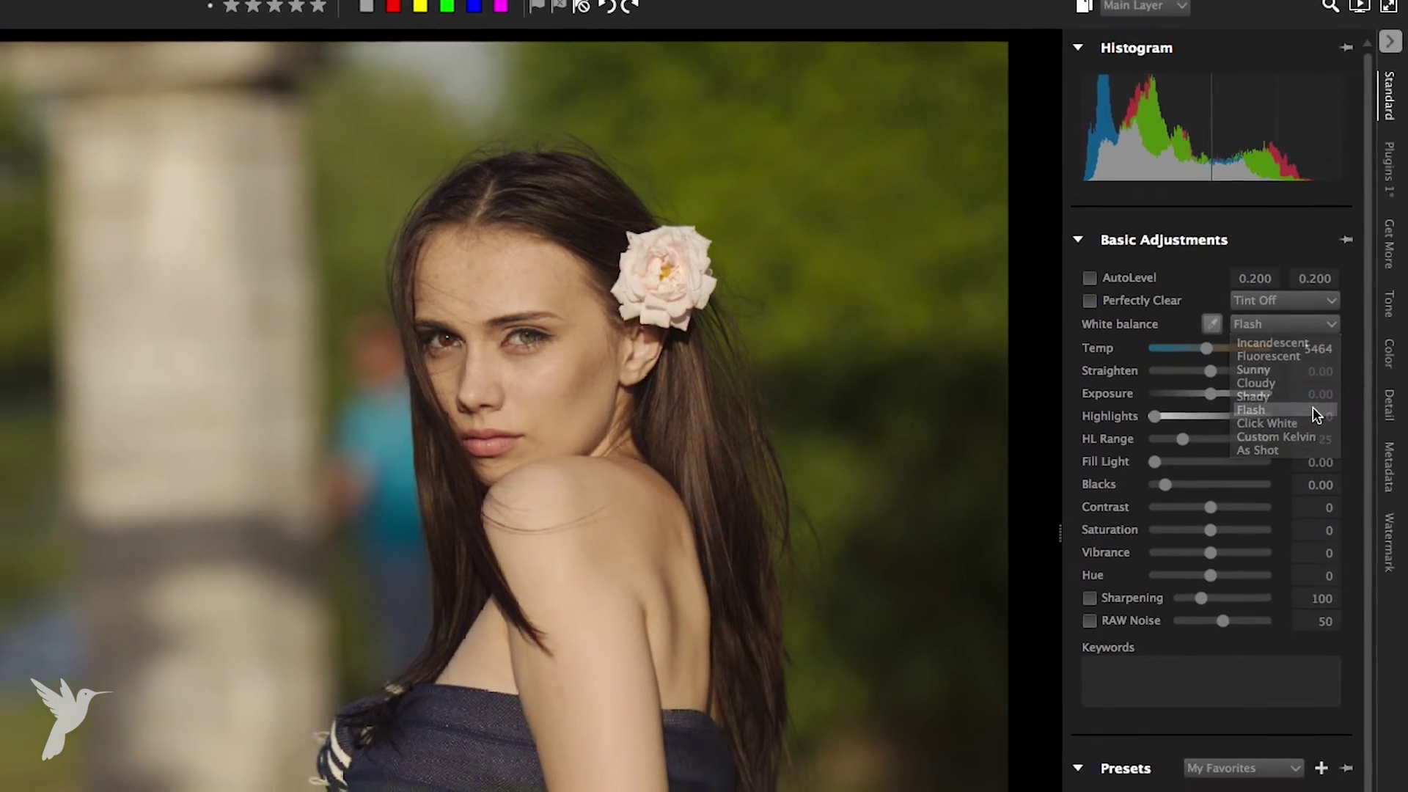
left_click(1303, 438)
left_click(1314, 319)
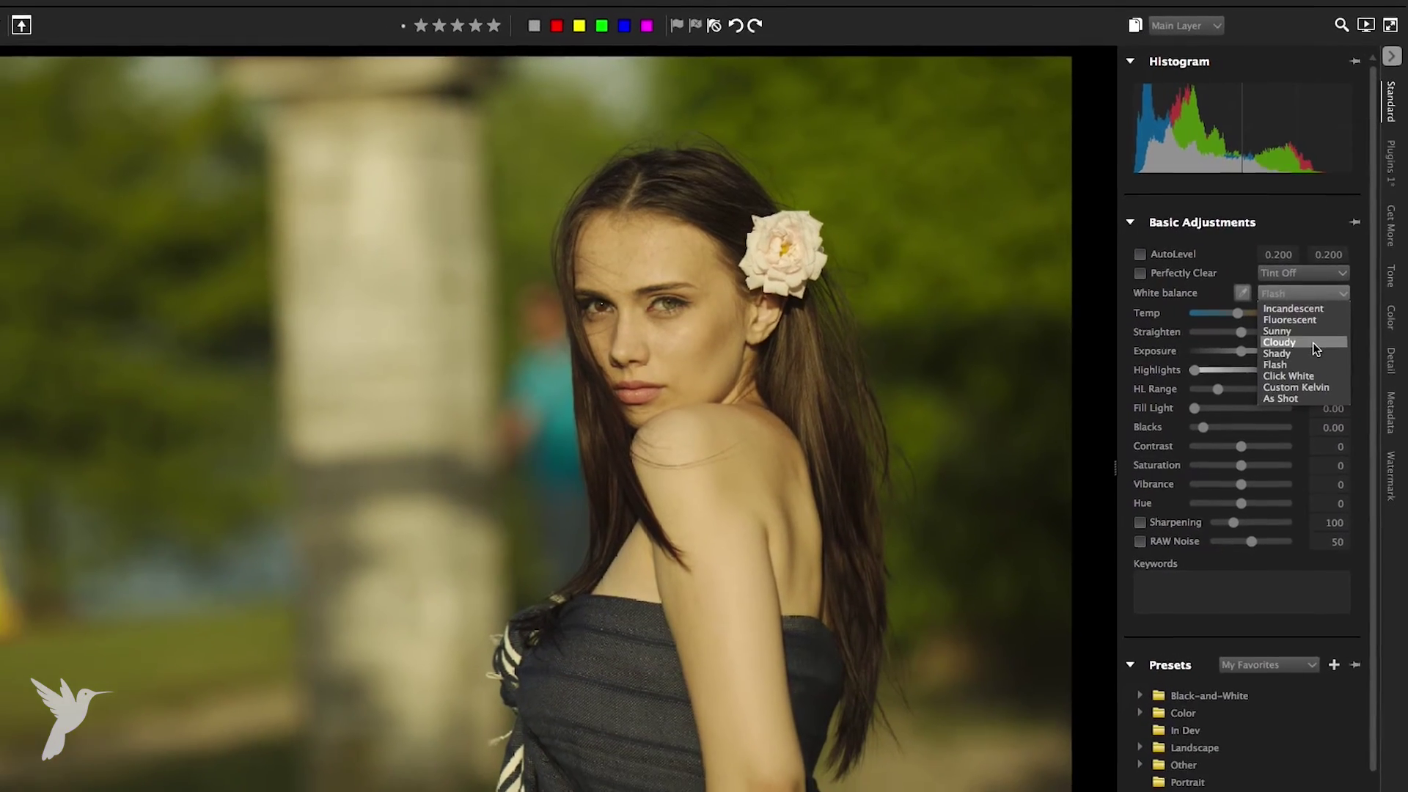
left_click(1309, 349)
left_click(1313, 298)
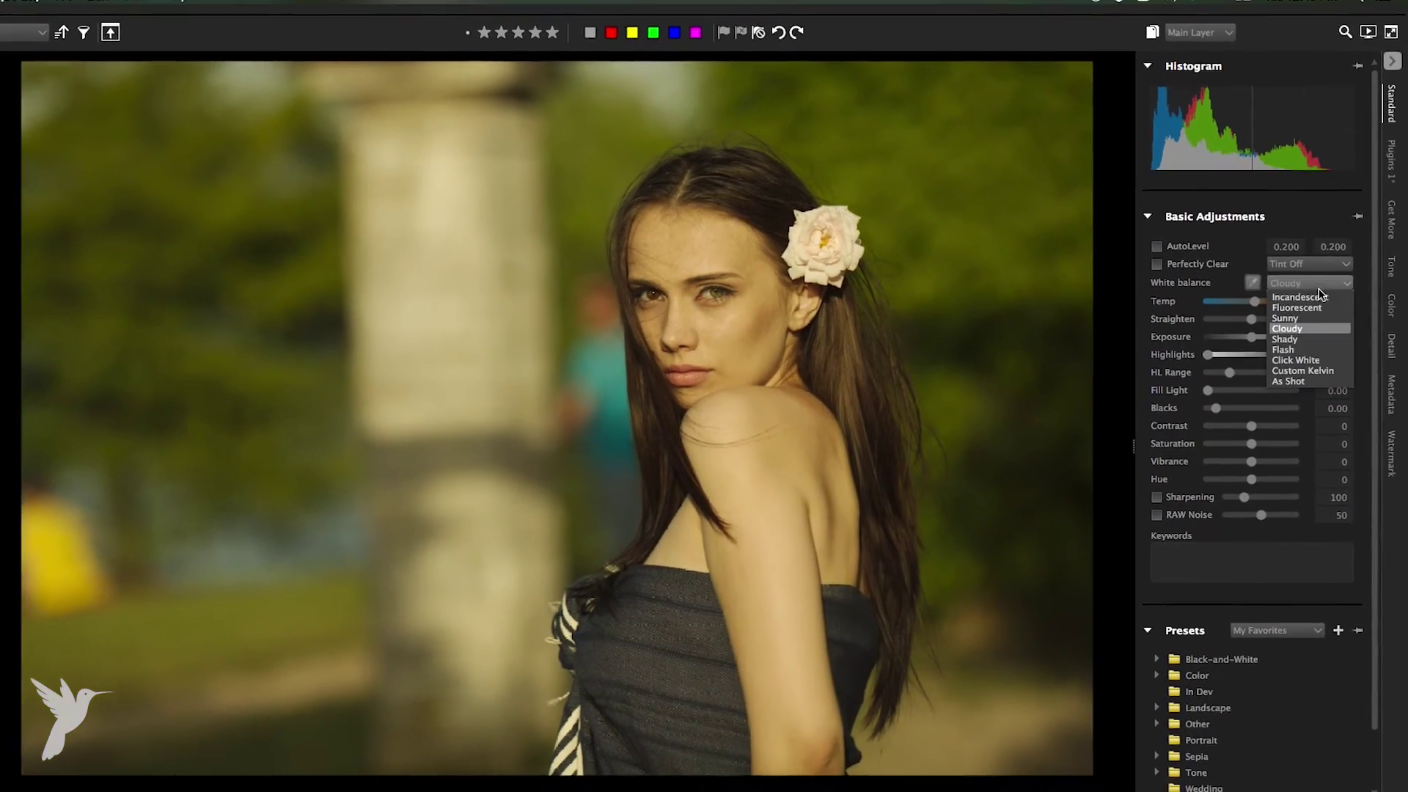
left_click(1312, 311)
left_click(1324, 280)
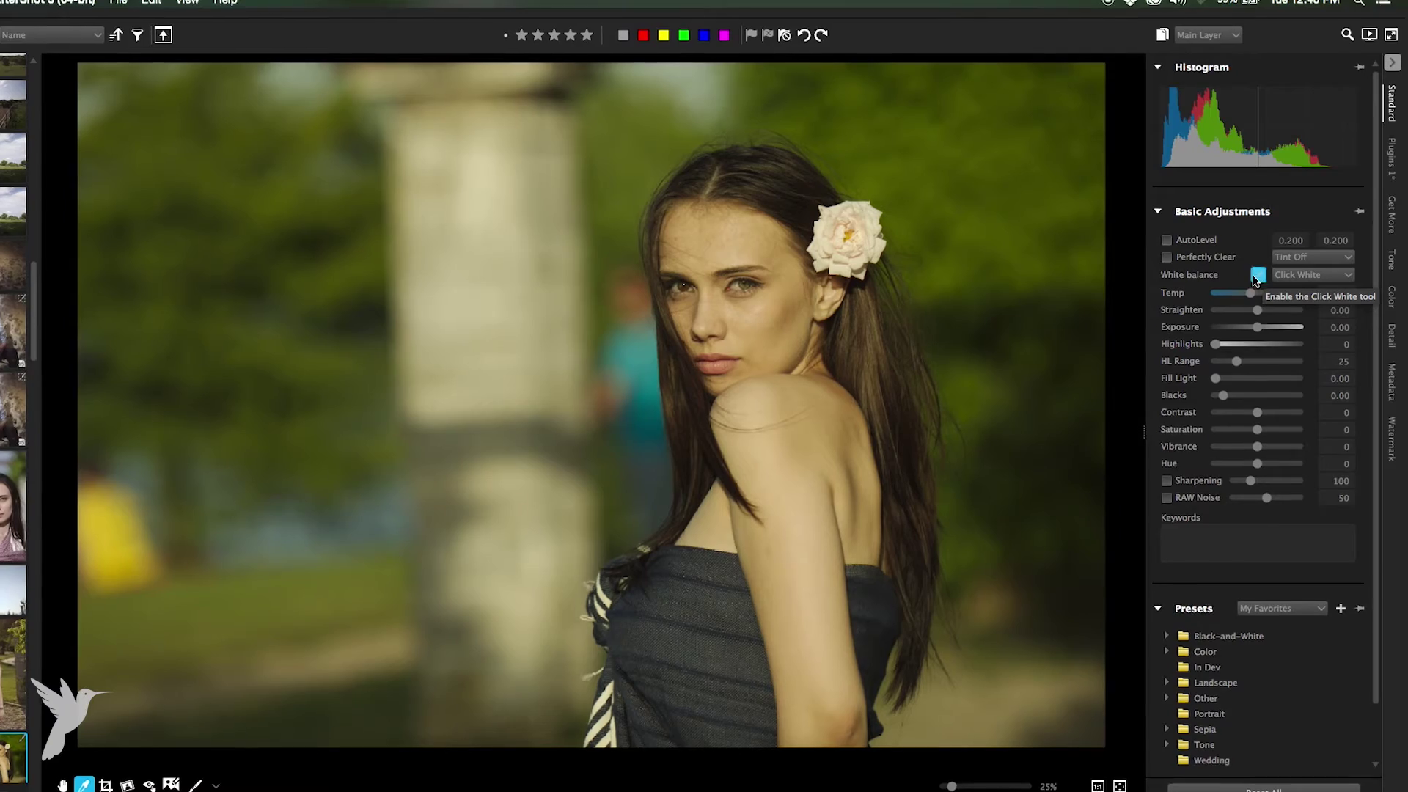
- Sample white points on the pillar, foliage and background, finishing on the grey pillar
left_click(1261, 273)
left_click(495, 300)
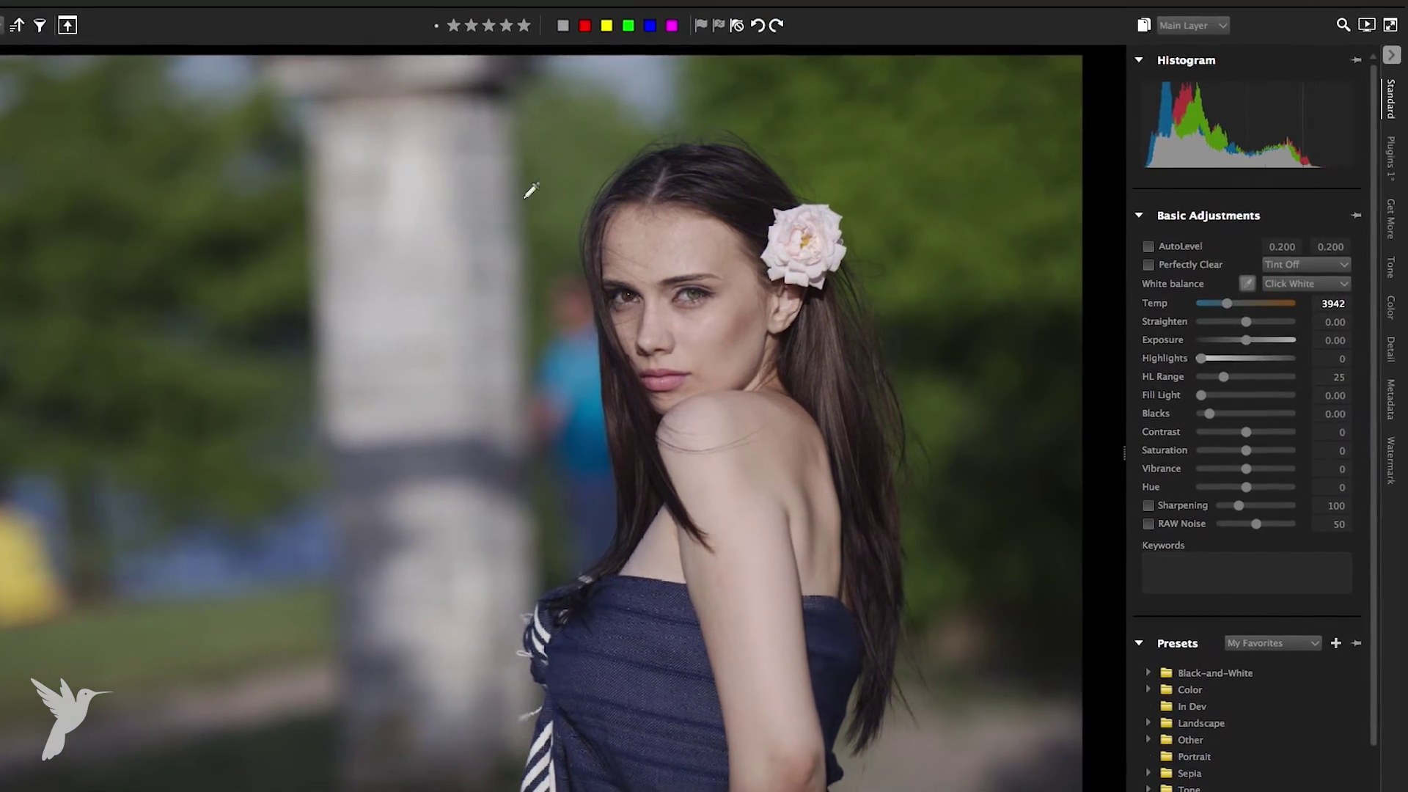
left_click(586, 154)
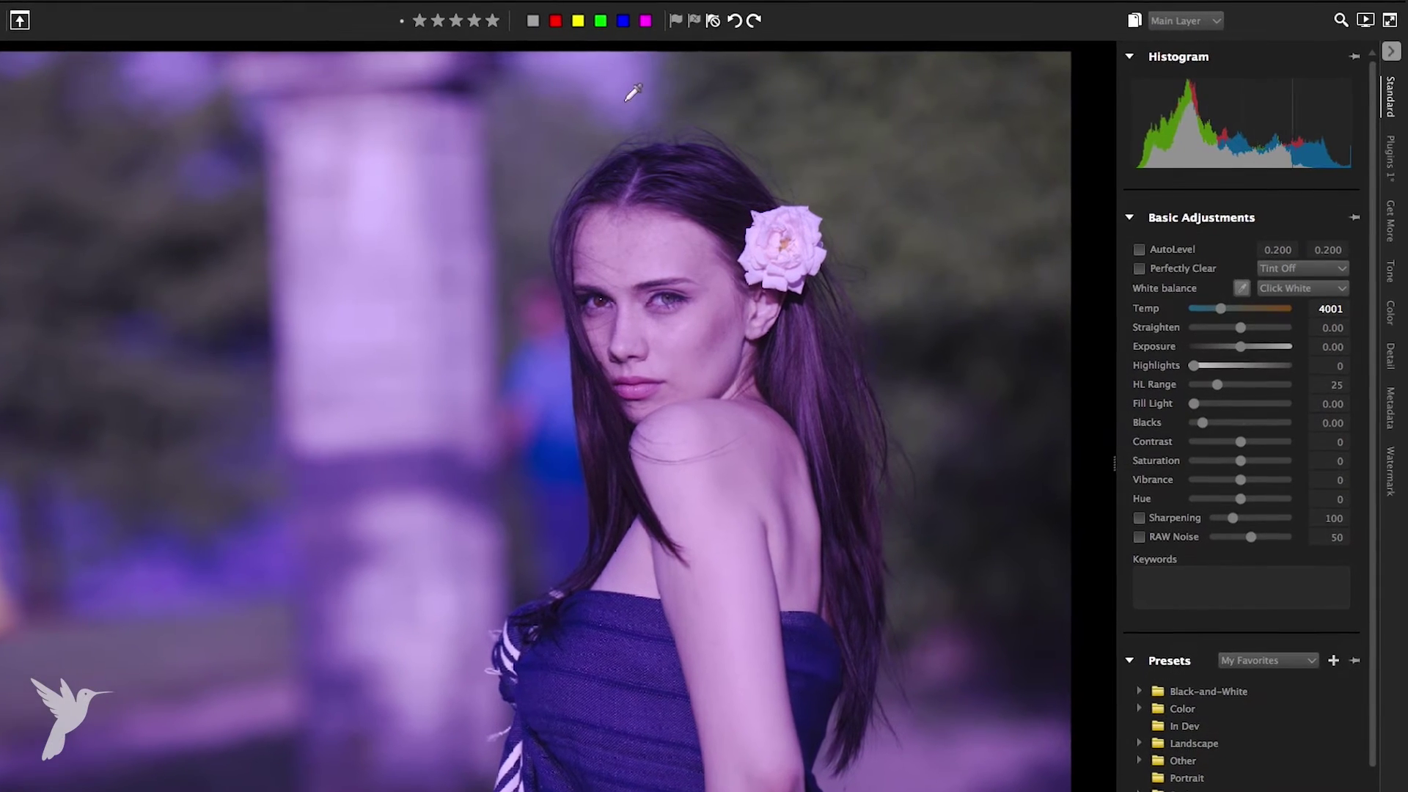
left_click(636, 90)
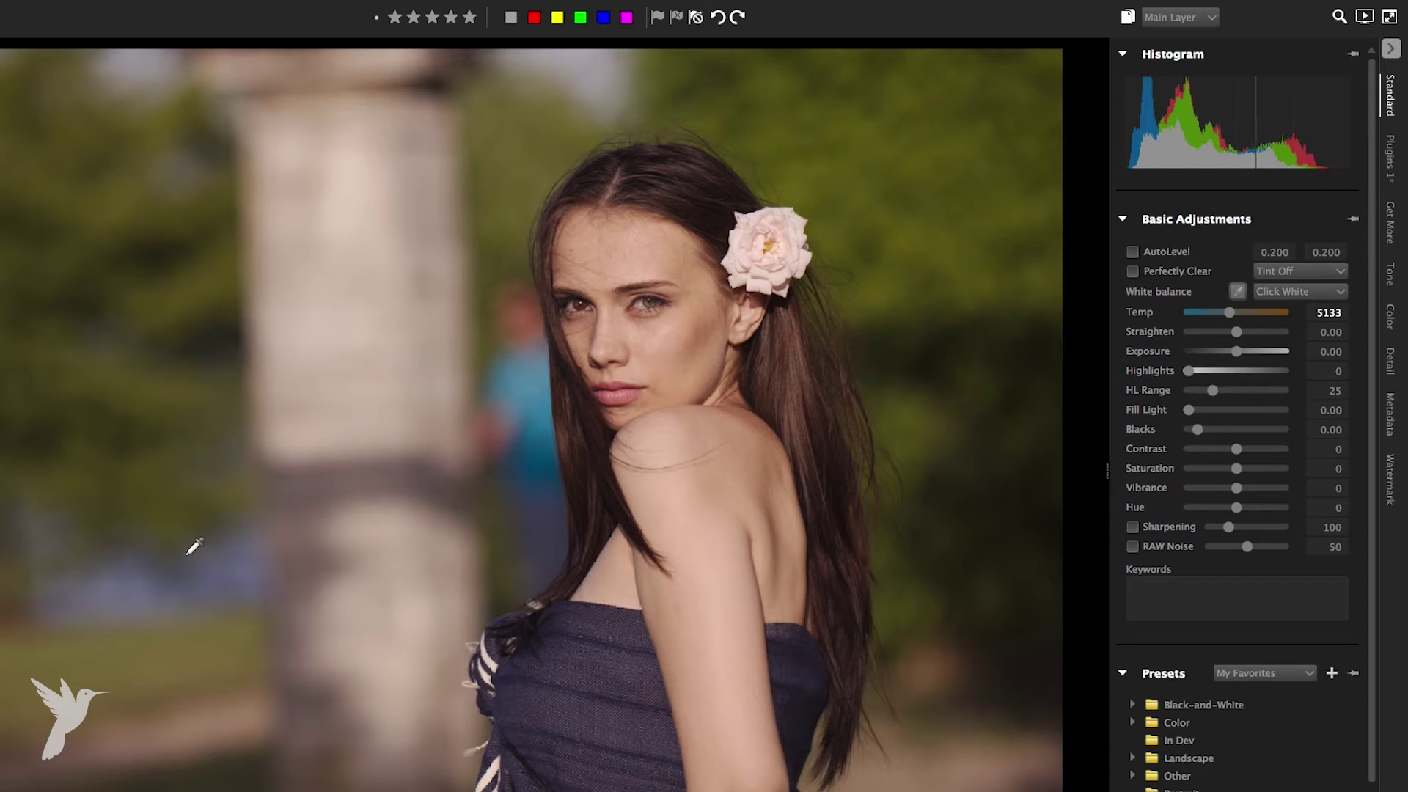
left_click(337, 535)
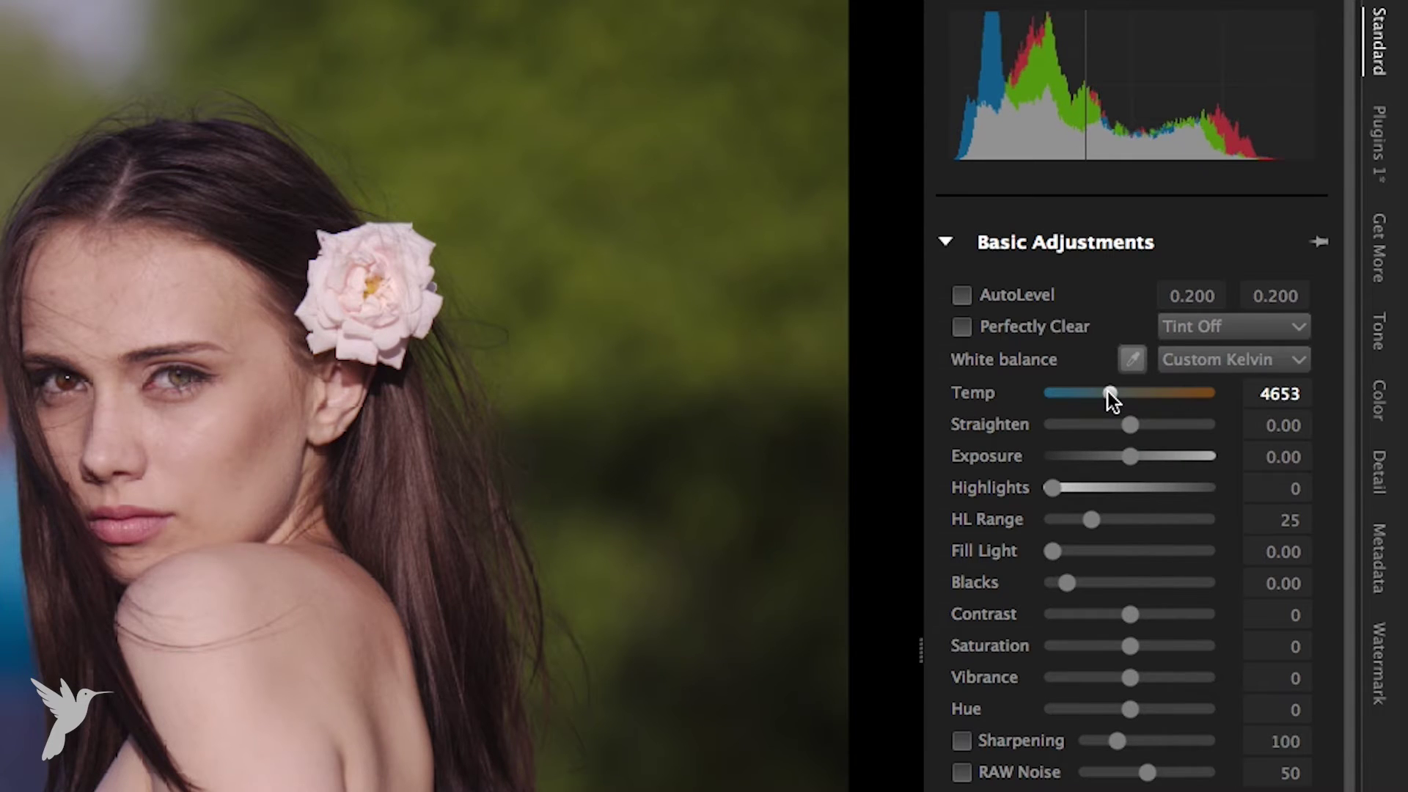
- Adjust the Temp slider, stepping the colour temperature up to exactly 4550
left_click_drag(1112, 390, 1055, 393)
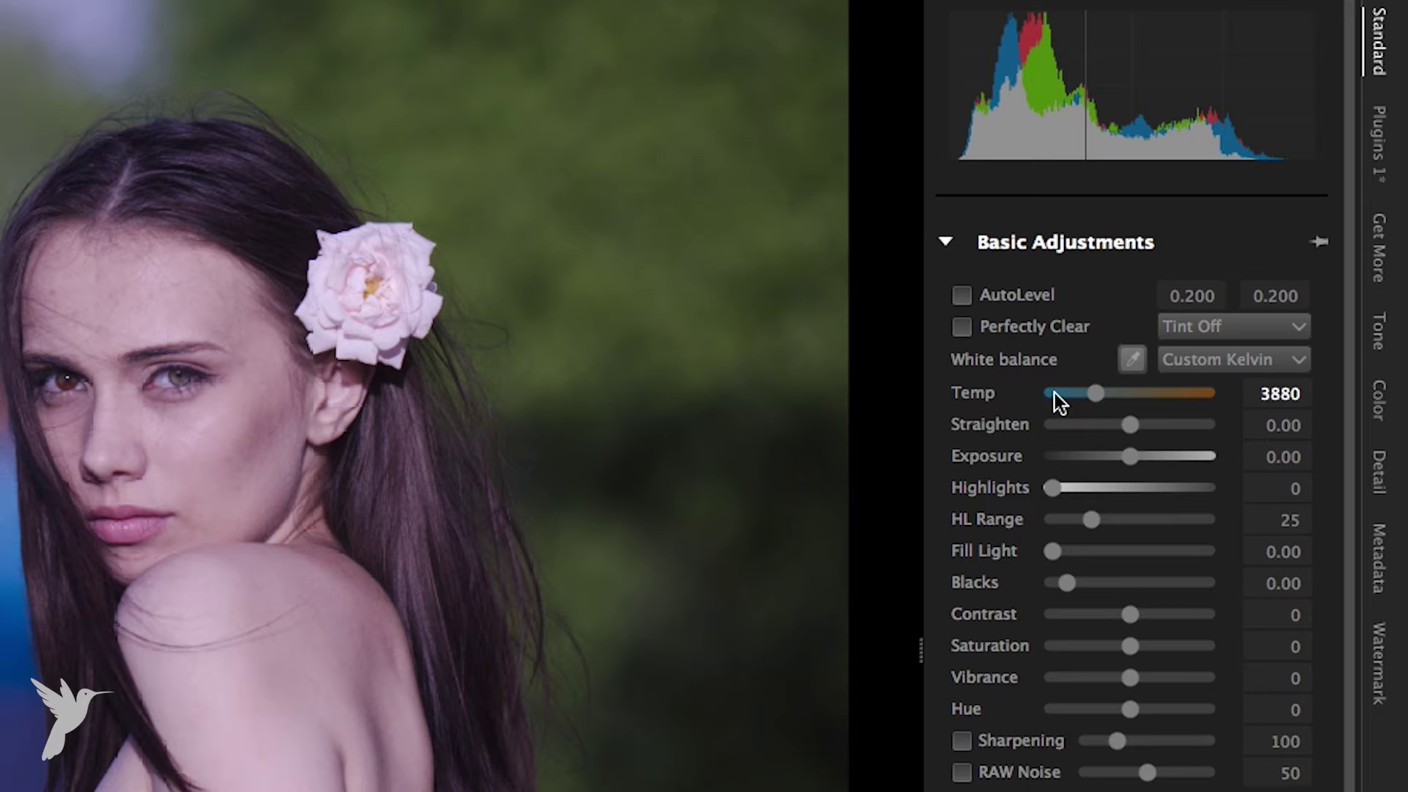
left_click(1212, 400)
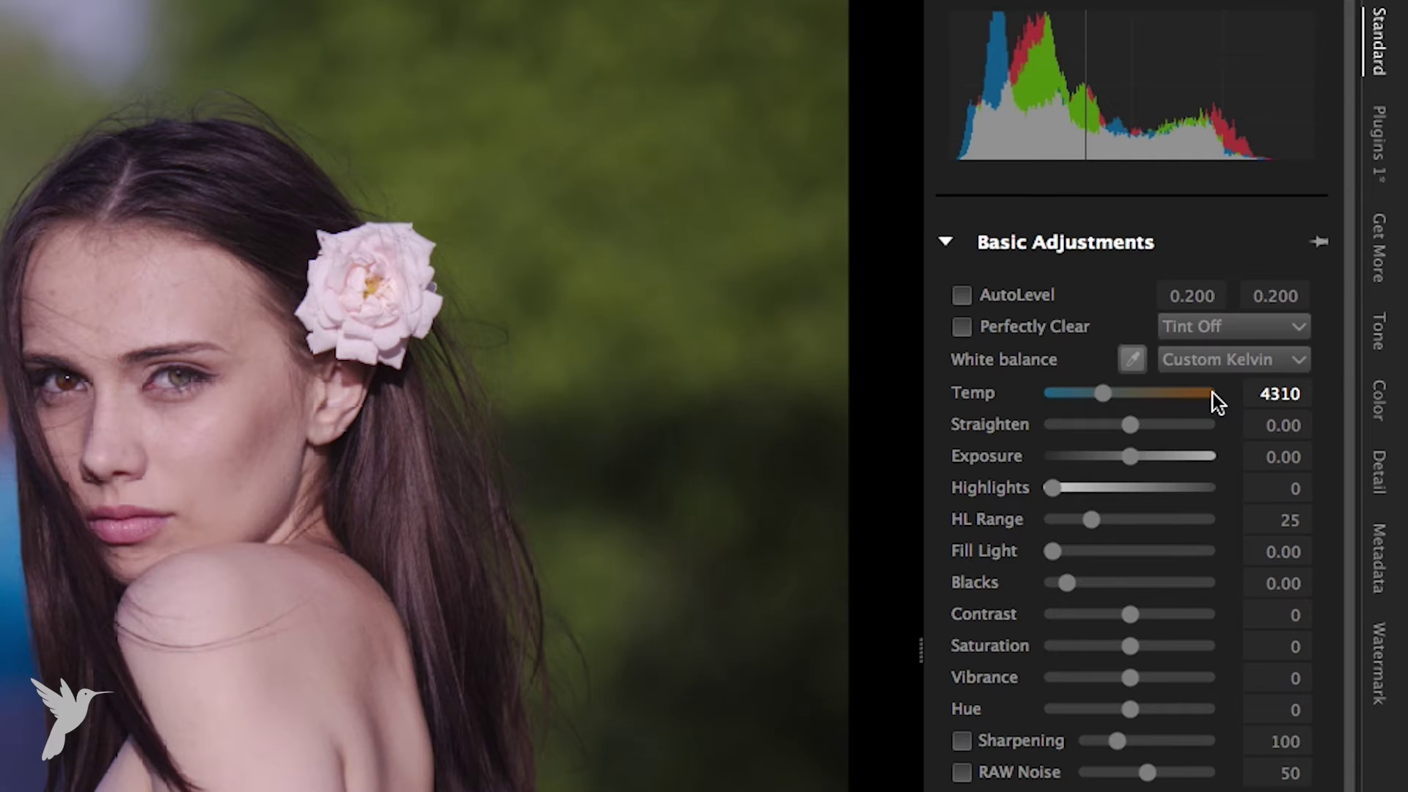
left_click(1212, 393)
left_click(1212, 393)
left_click(1212, 393)
left_click(1213, 393)
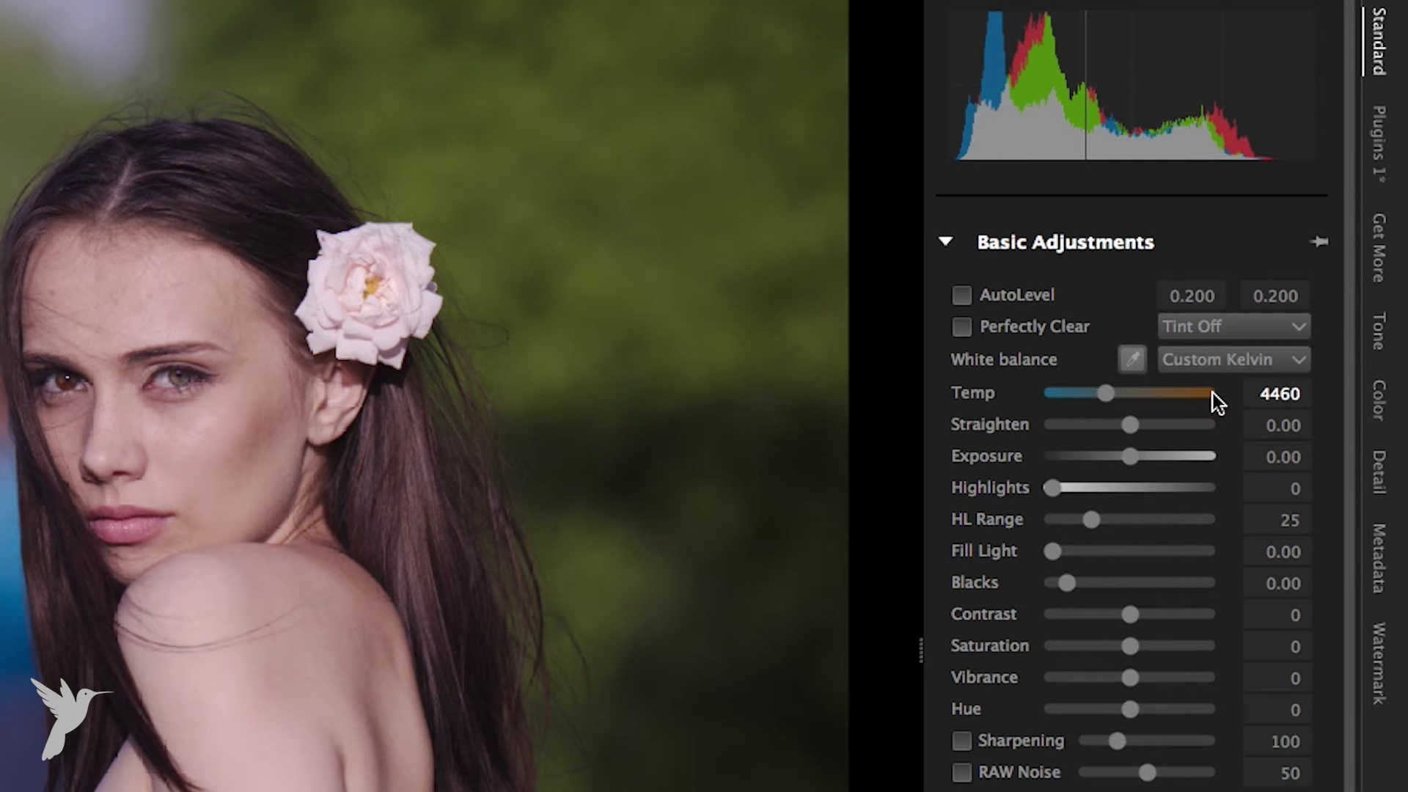
left_click(1213, 392)
left_click(1212, 393)
left_click(1214, 392)
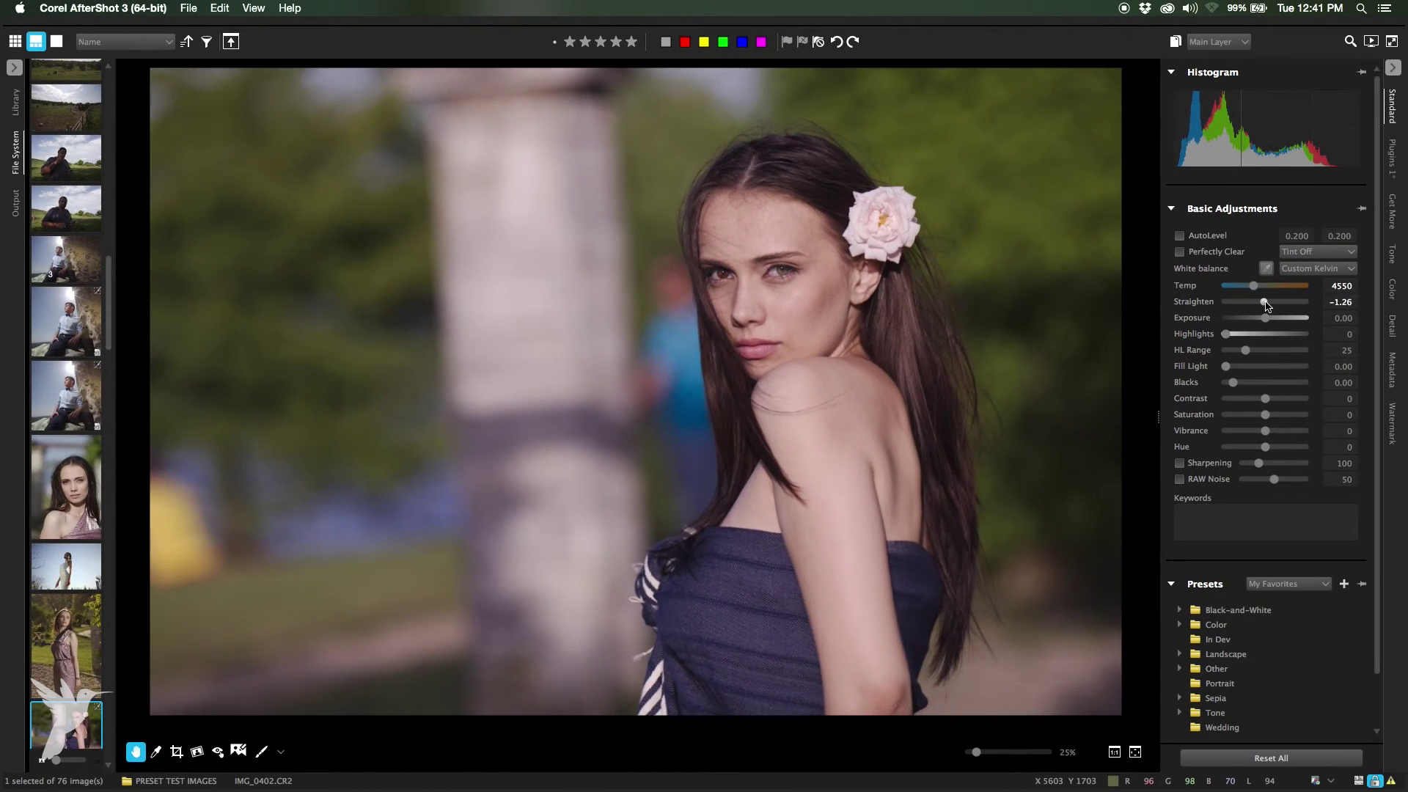
- Try a straighten line, reset all adjustments, then test Exposure and return it to 0
left_click(197, 752)
left_click_drag(464, 394, 587, 411)
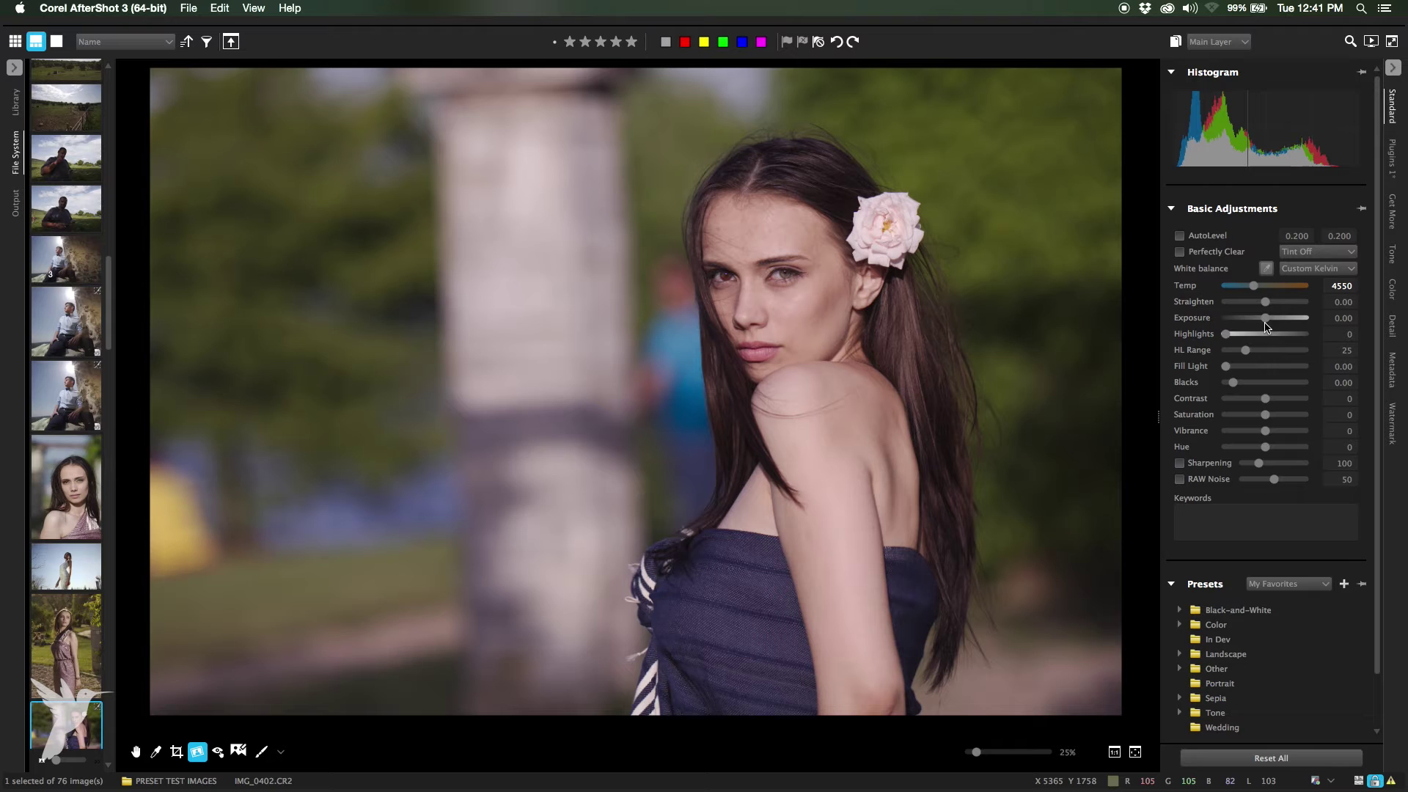
left_click(1299, 758)
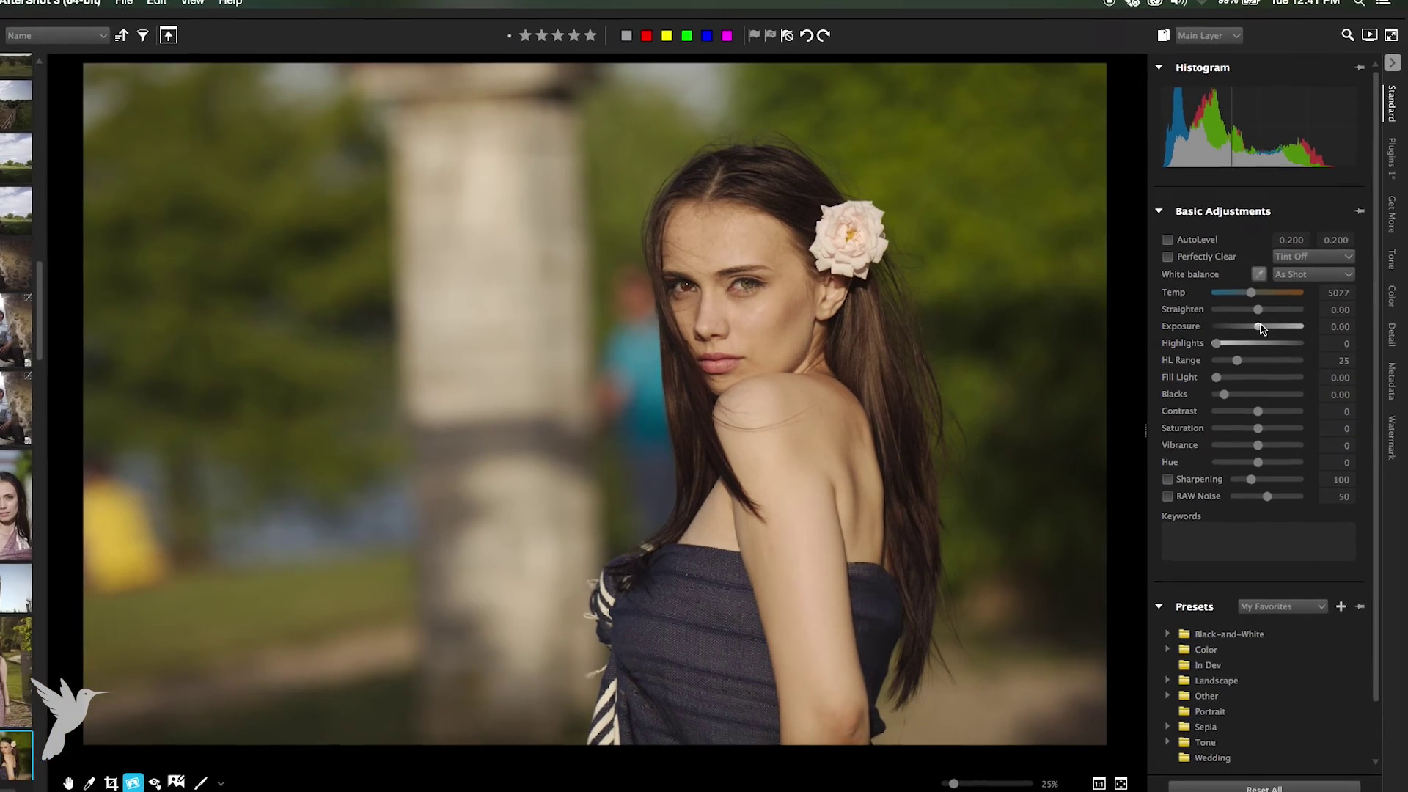
left_click_drag(1268, 321, 1278, 389)
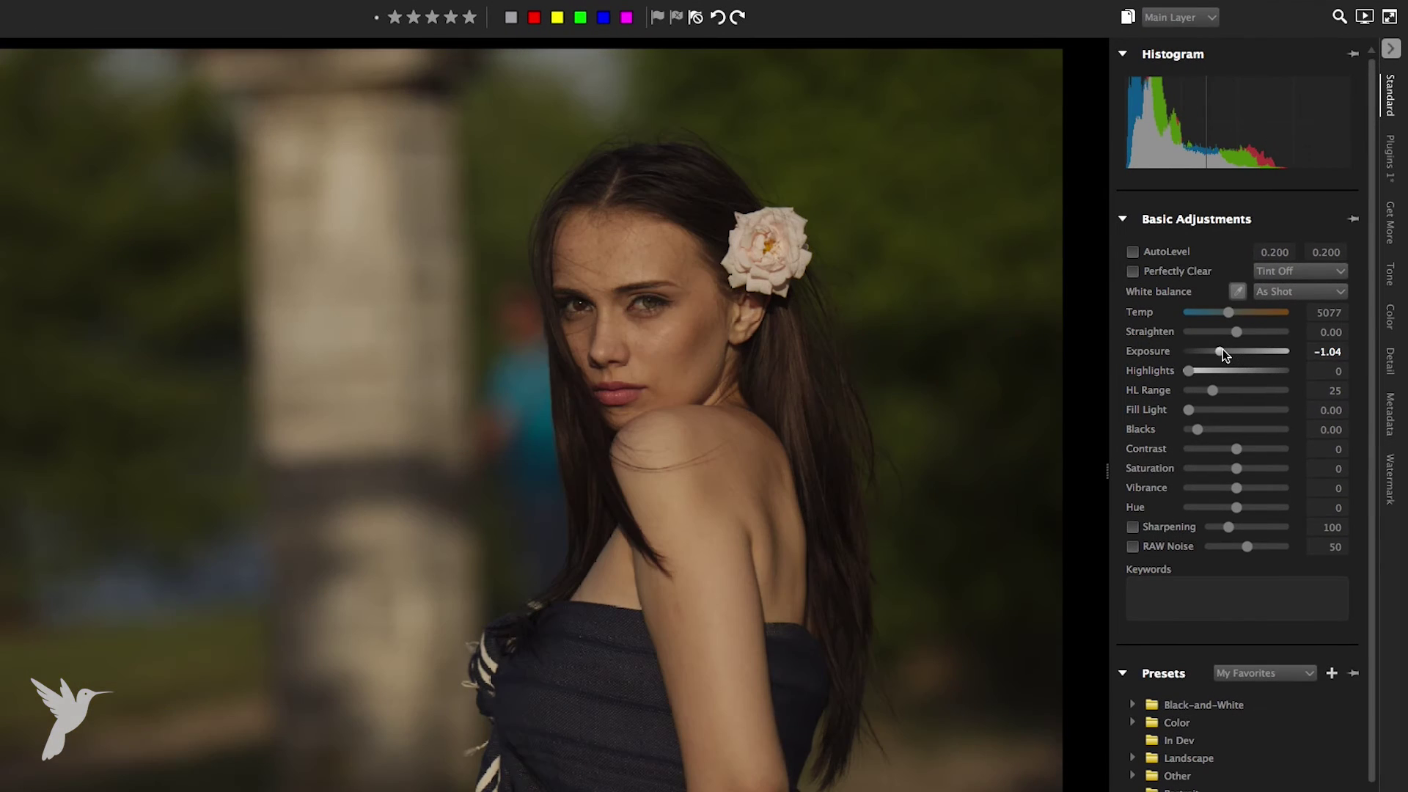
double_click(1221, 351)
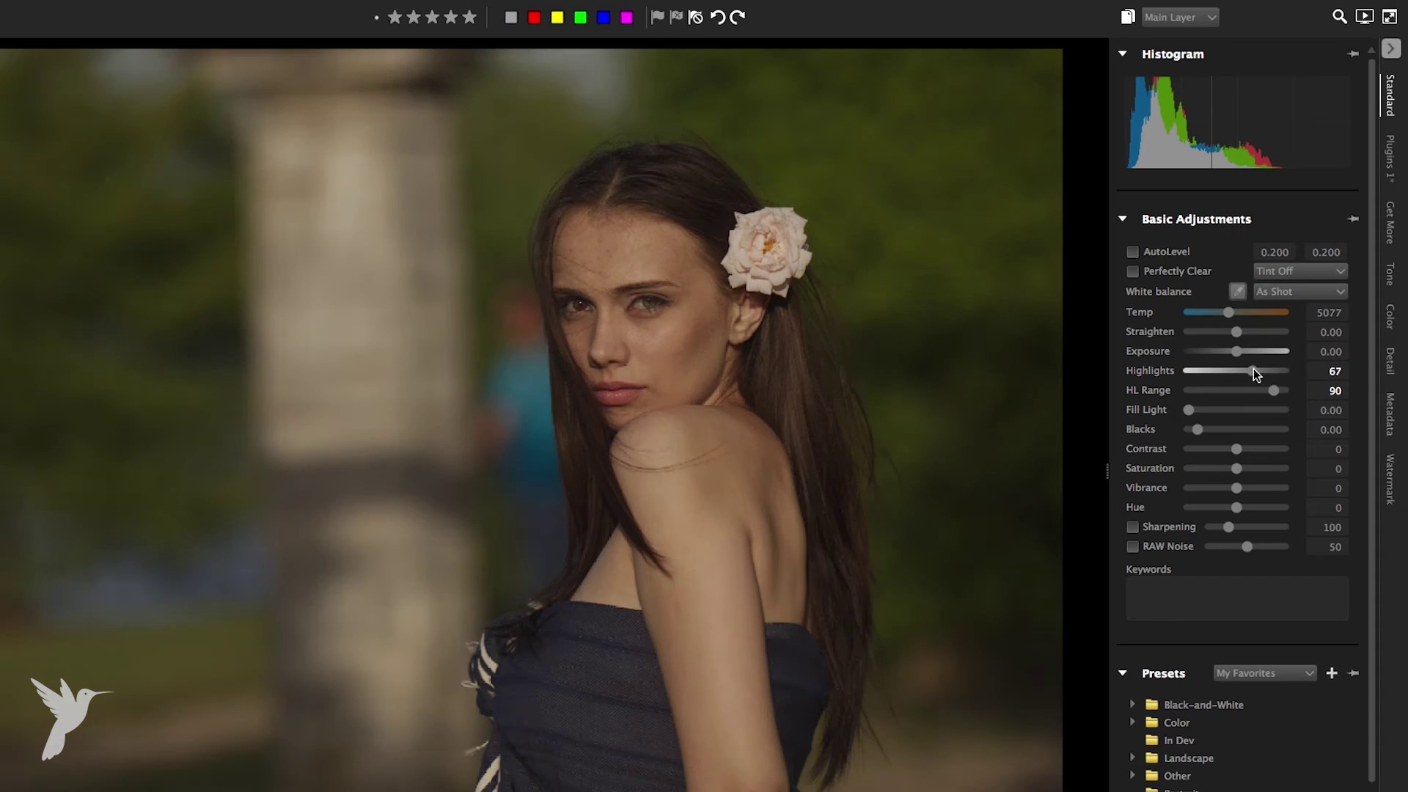
- Reset Highlights to 0 and raise Fill Light to 0.21
double_click(1252, 370)
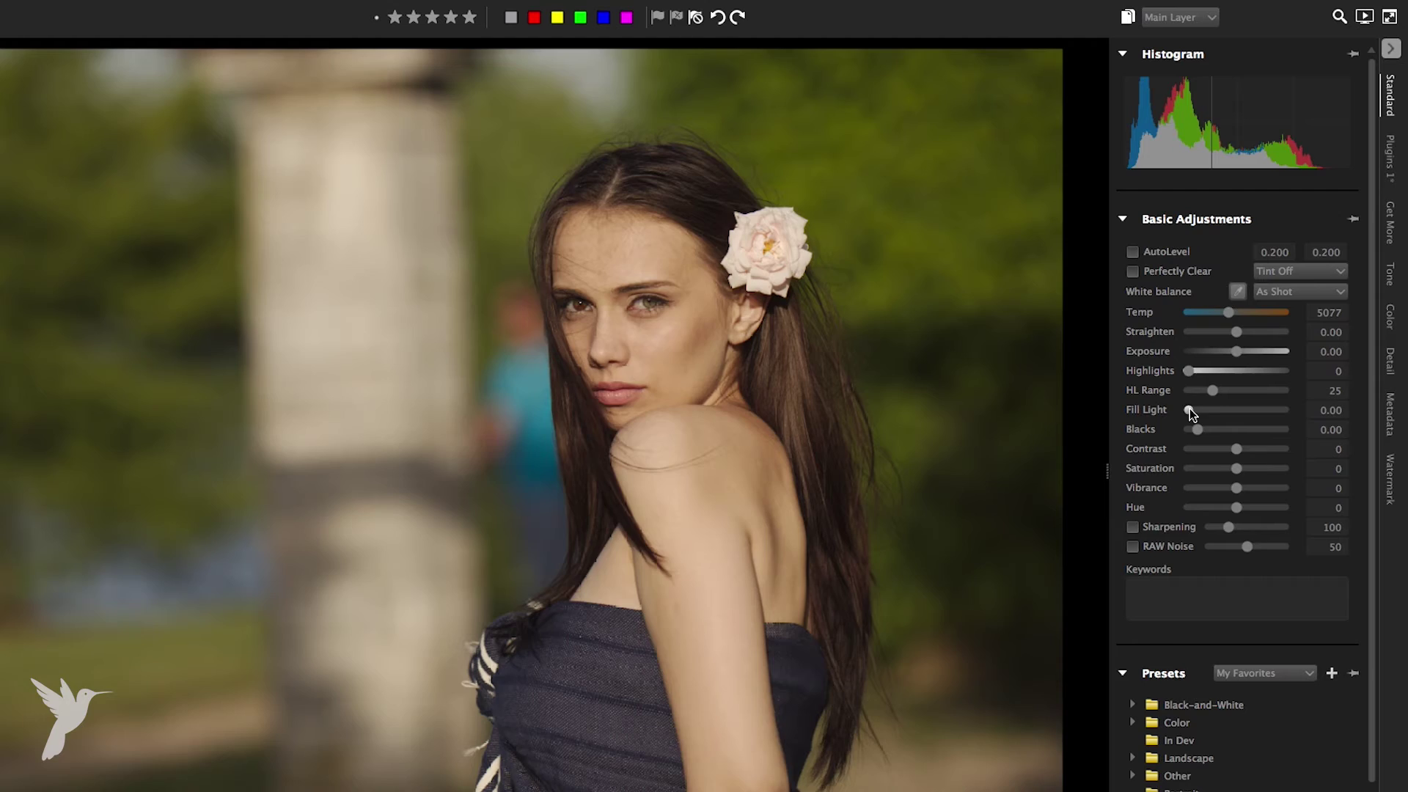
mouse_move(1184, 410)
left_mouse_down()
mouse_move(1252, 410)
mouse_move(1197, 410)
mouse_move(1225, 429)
mouse_move(1195, 429)
left_mouse_up()
- Reset Blacks, try and zero Contrast and Saturation, then drop Saturation to -91
double_click(1195, 430)
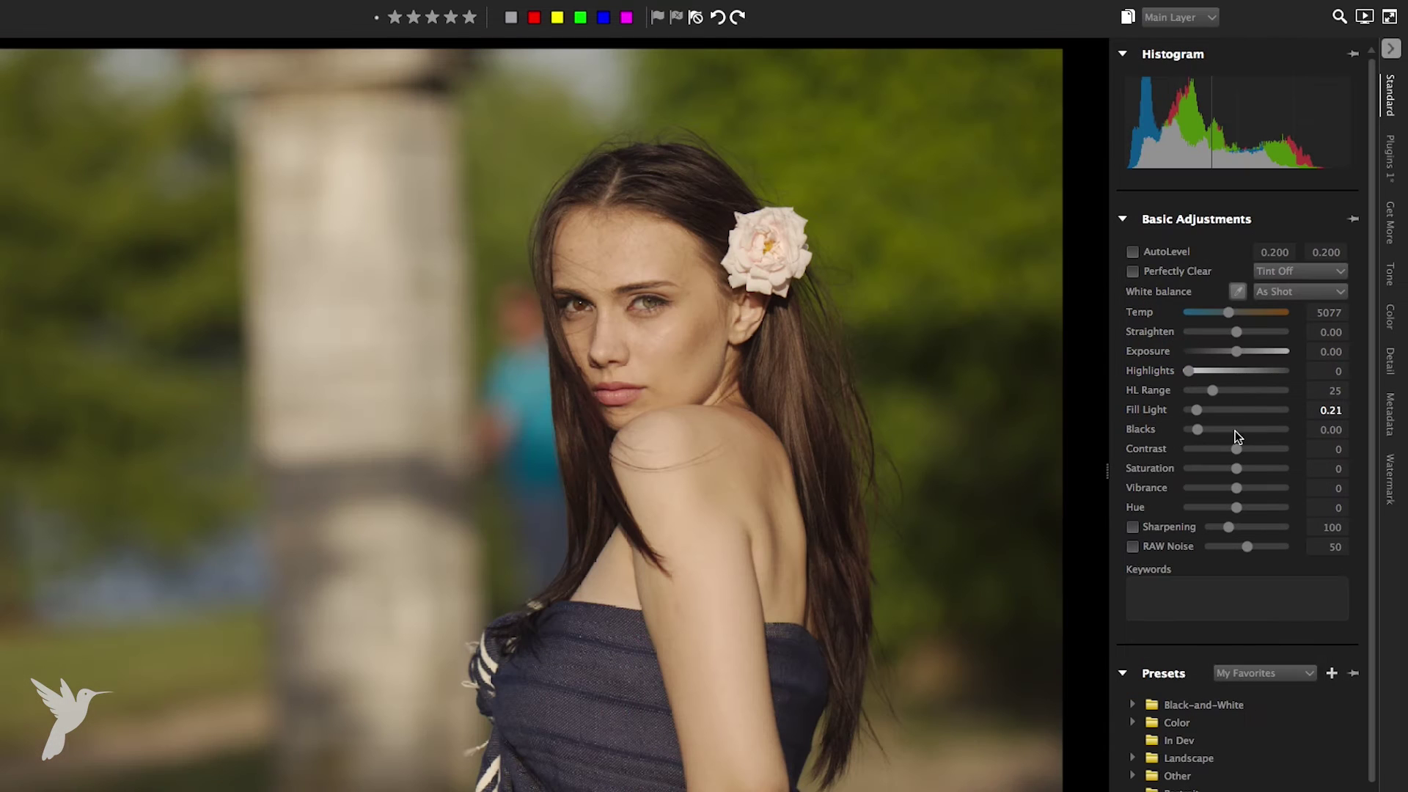
left_click_drag(1237, 450, 1255, 456)
left_click_drag(1222, 453, 1196, 455)
double_click(1198, 449)
left_click_drag(1230, 466, 1252, 470)
double_click(1252, 470)
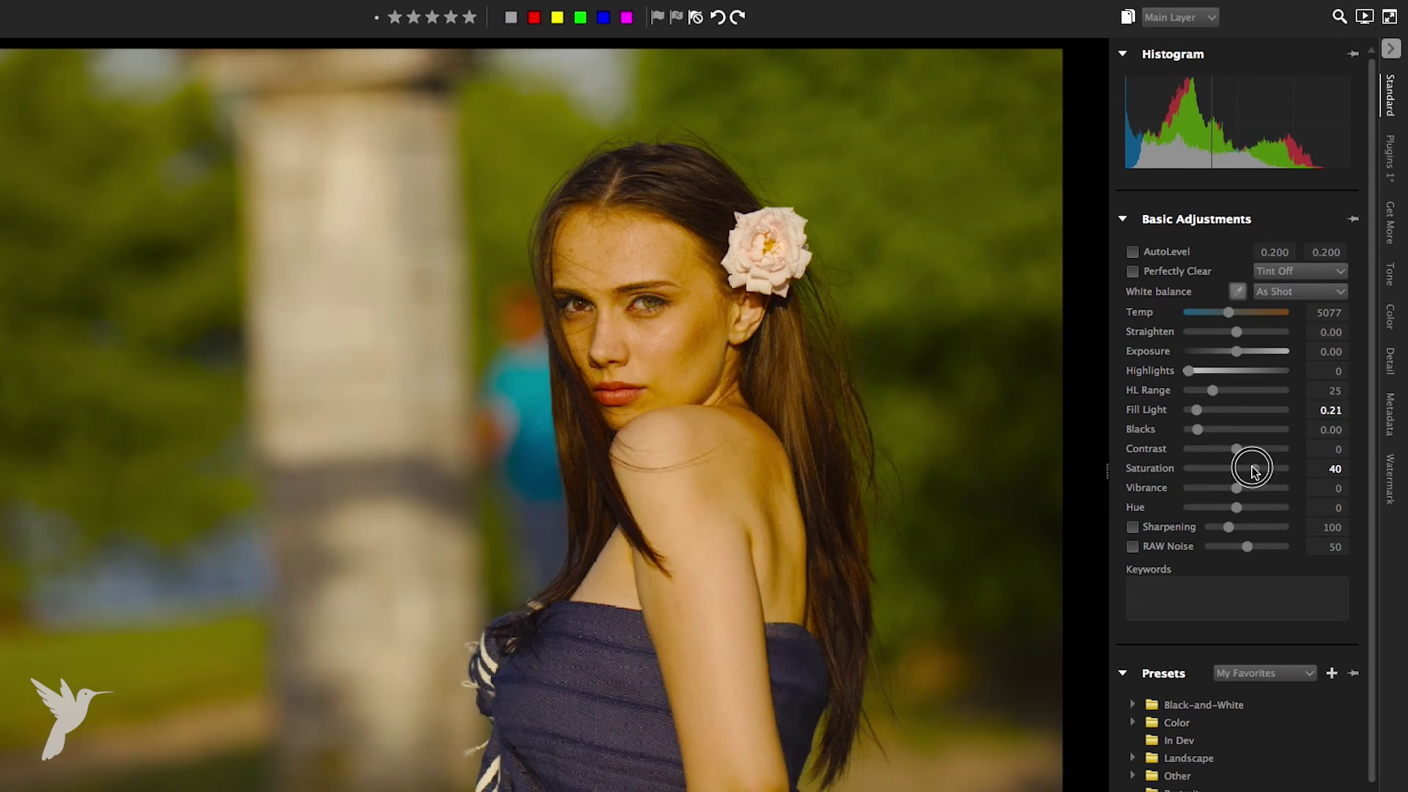
left_click_drag(1241, 470, 1178, 480)
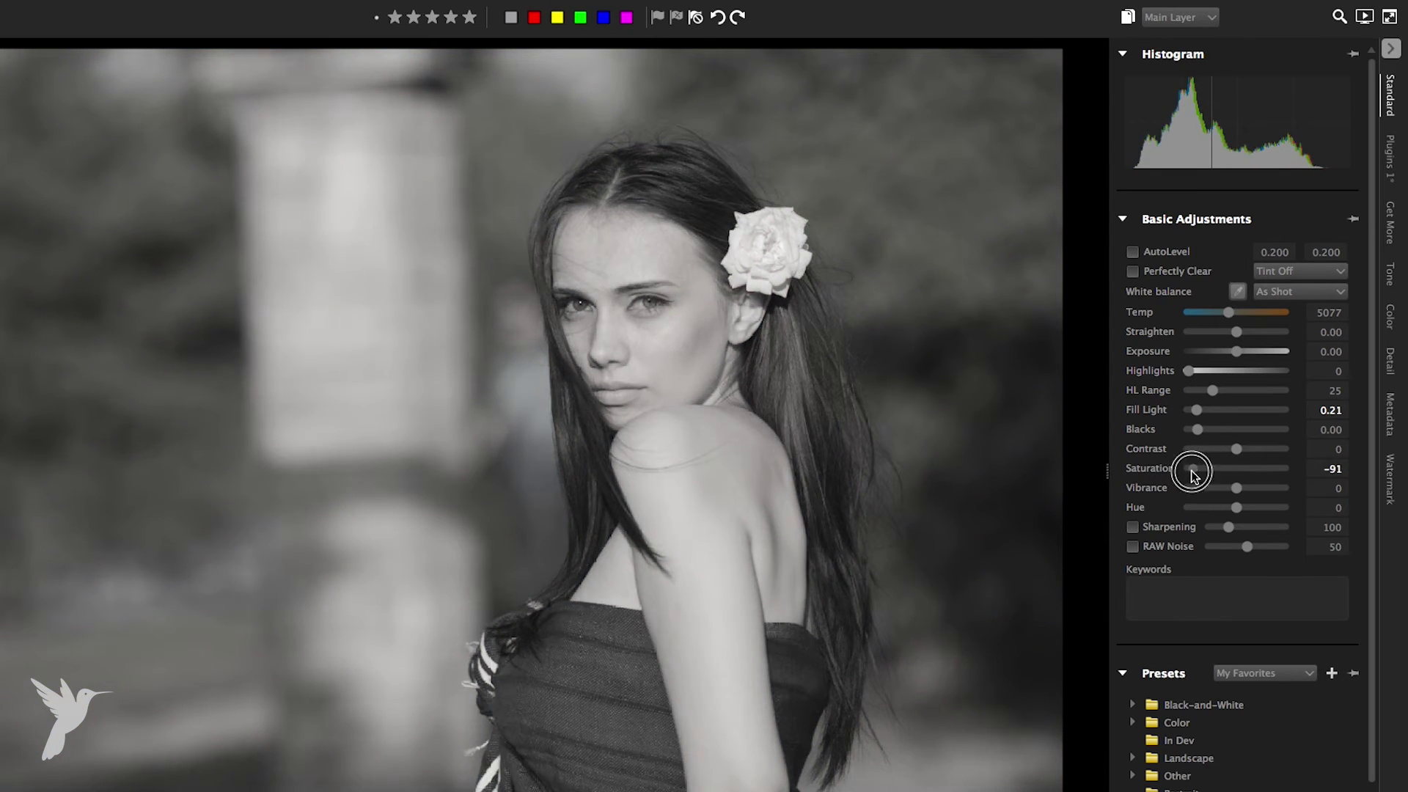
- Restore Saturation to 0, set Temp to 4280 K, and try then zero Vibrance
double_click(1189, 469)
left_click_drag(1237, 487, 1245, 489)
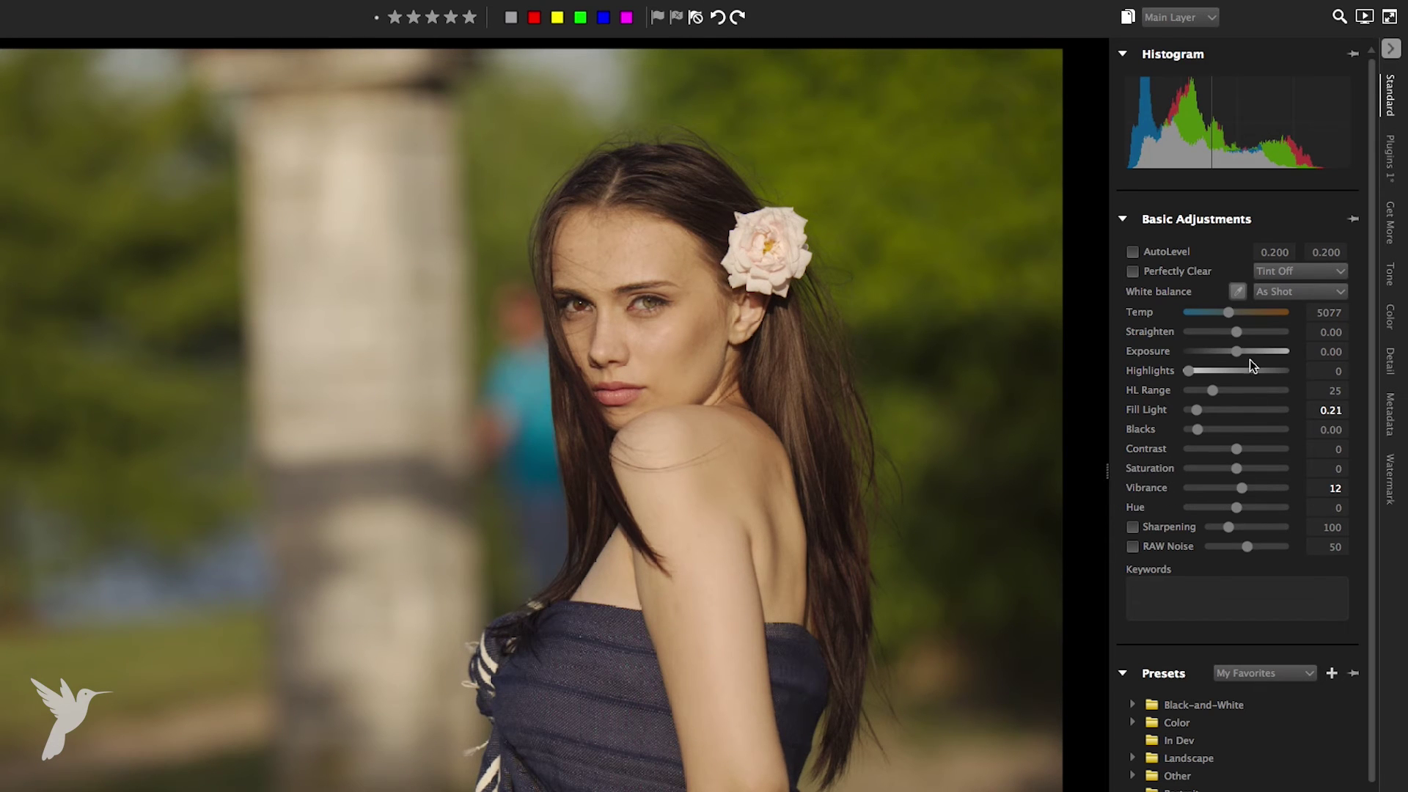
left_click_drag(1230, 316, 1219, 314)
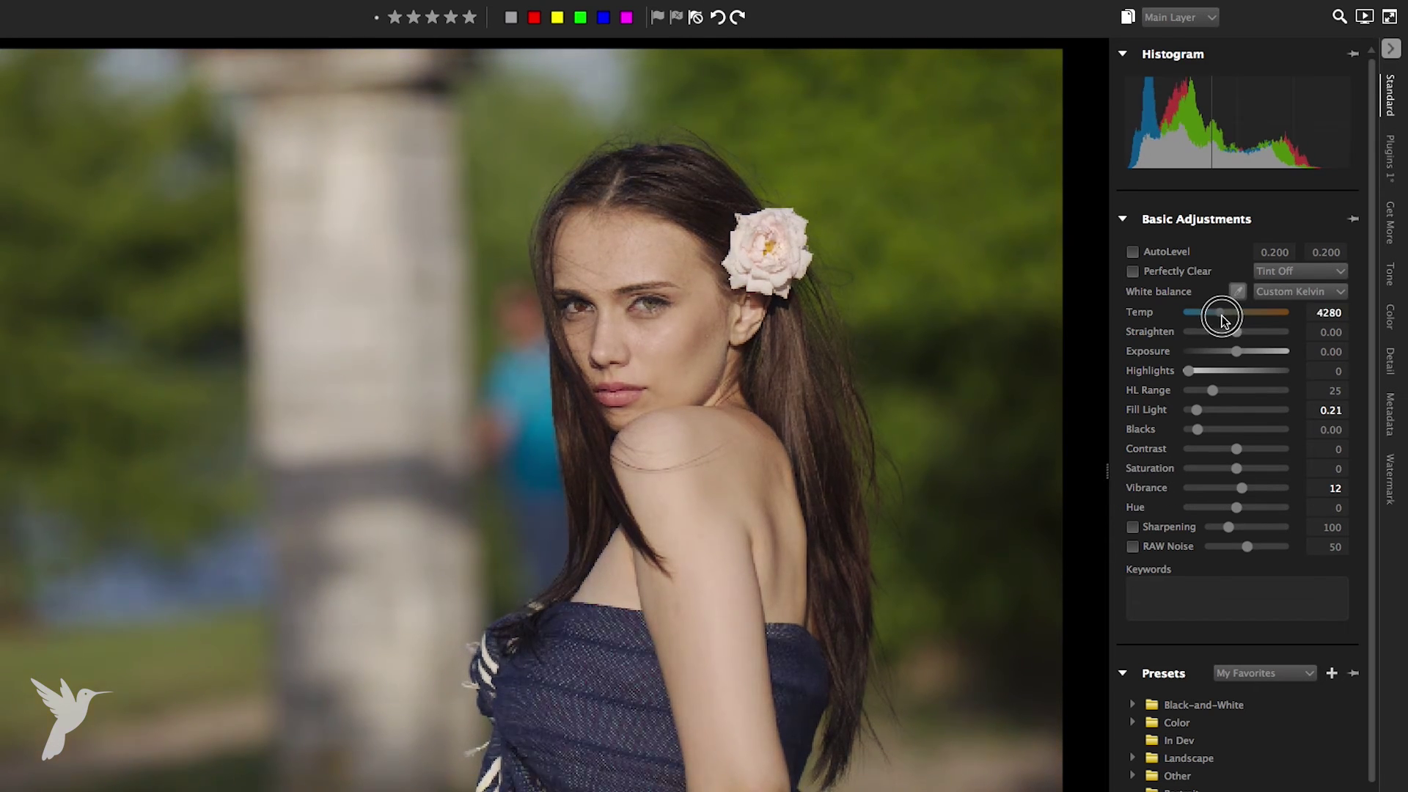
left_click(519, 345)
left_click_drag(1239, 489, 1258, 490)
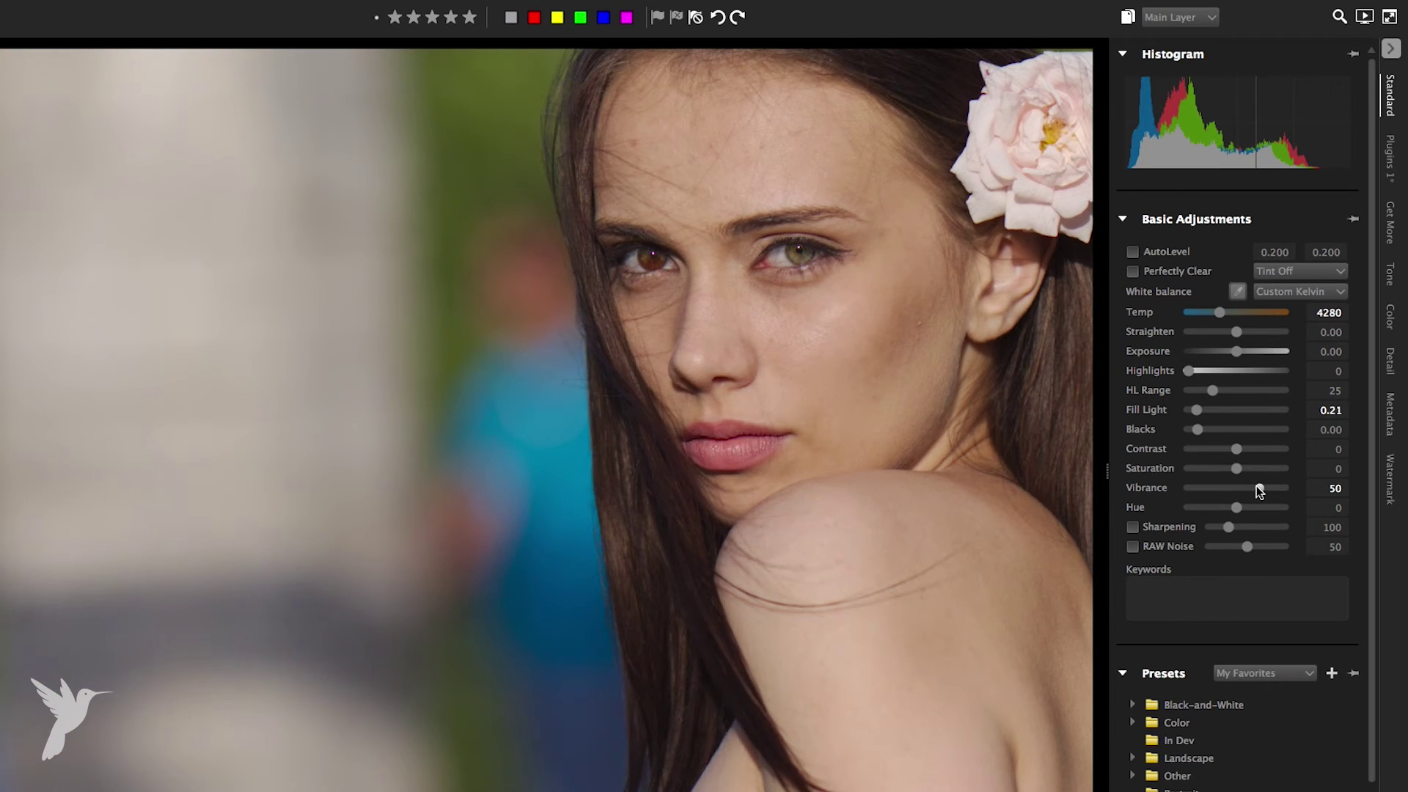
left_click(1259, 487)
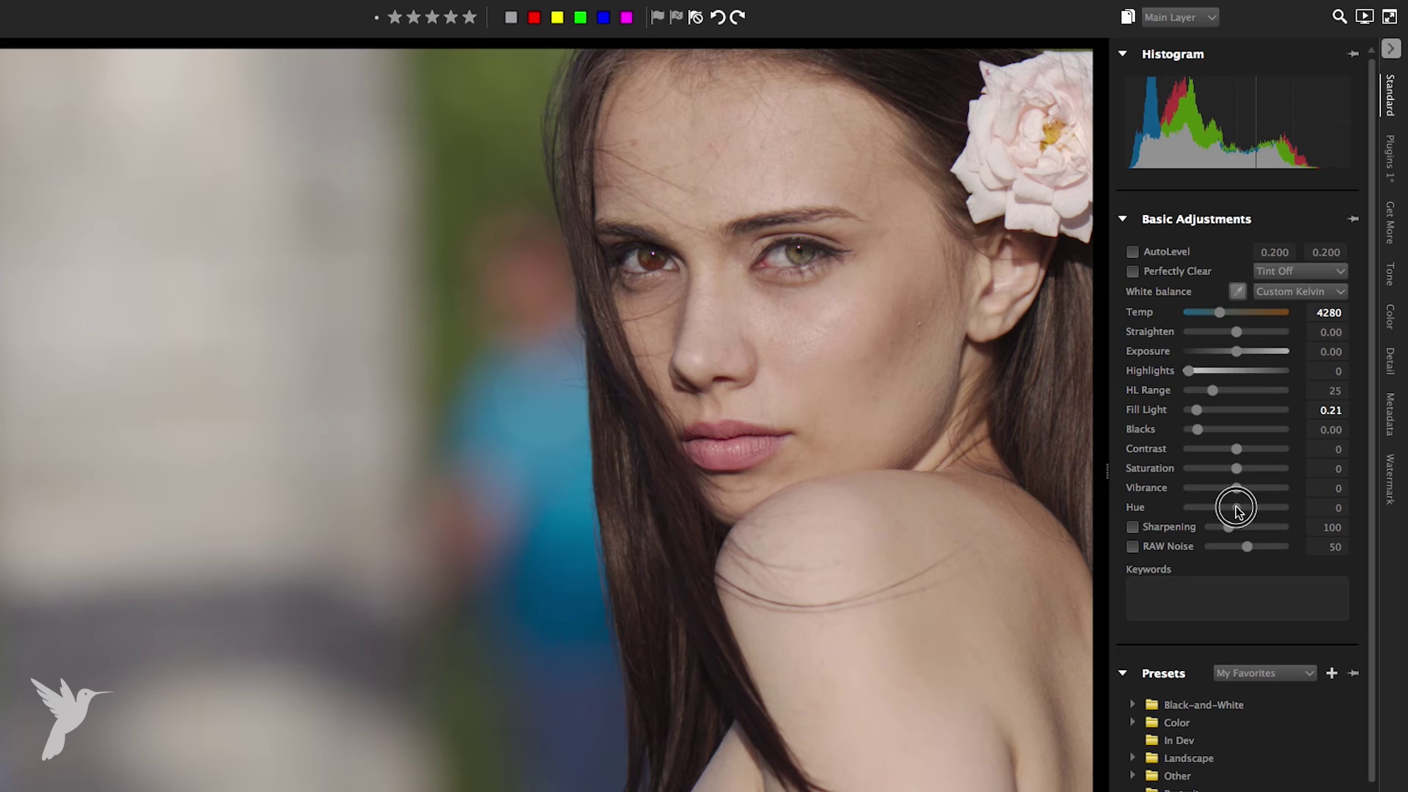
left_click_drag(1237, 511, 1224, 514)
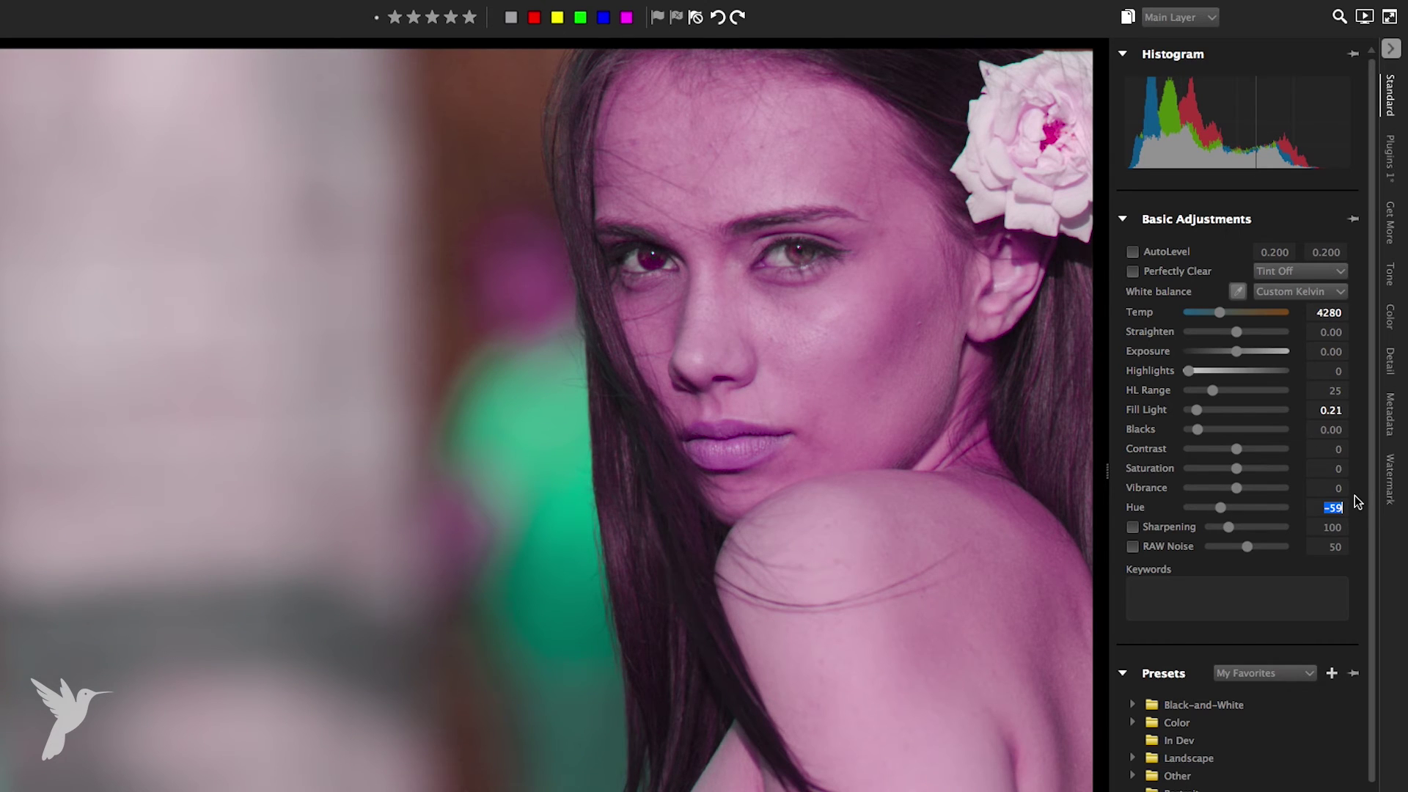
type("60")
key("Return")
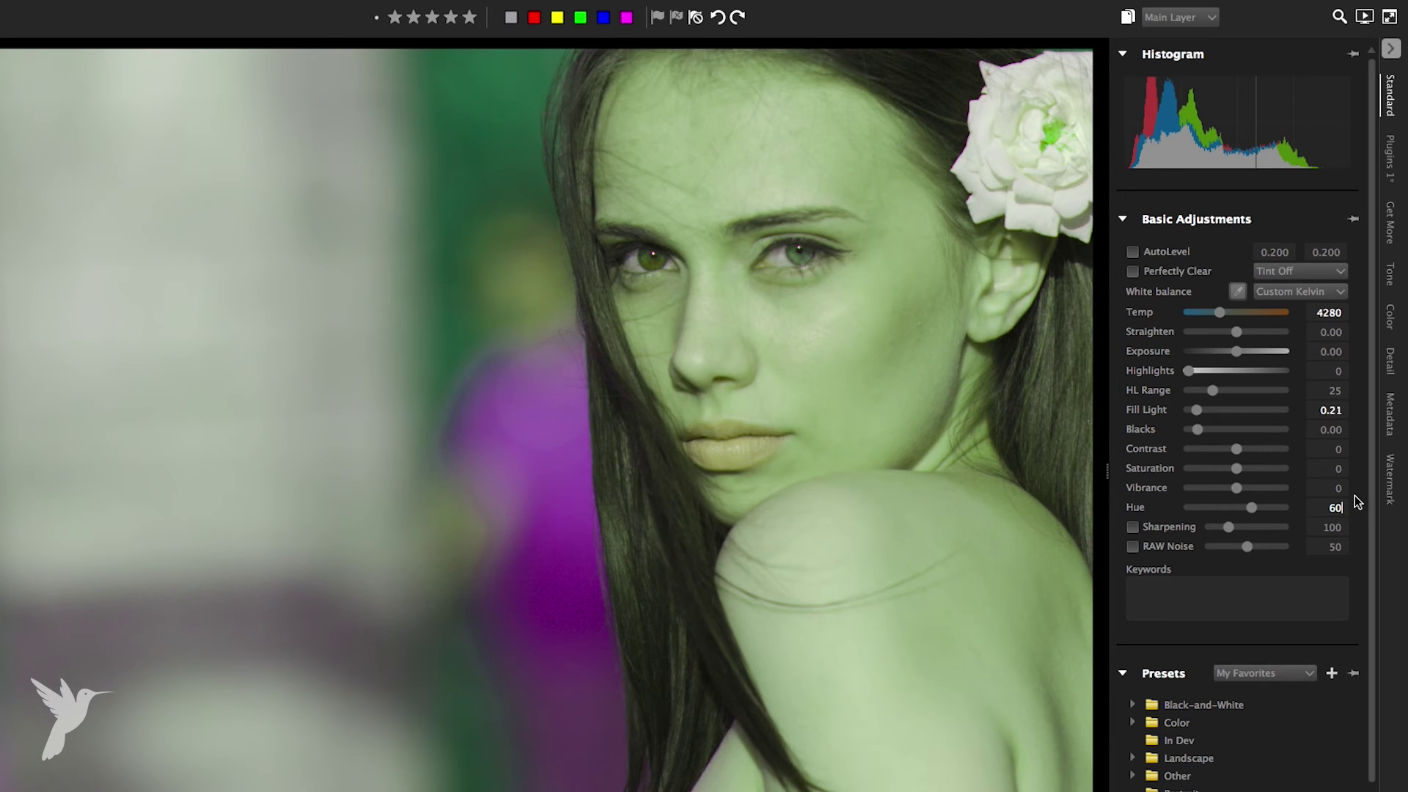
left_click_drag(802, 361, 701, 311)
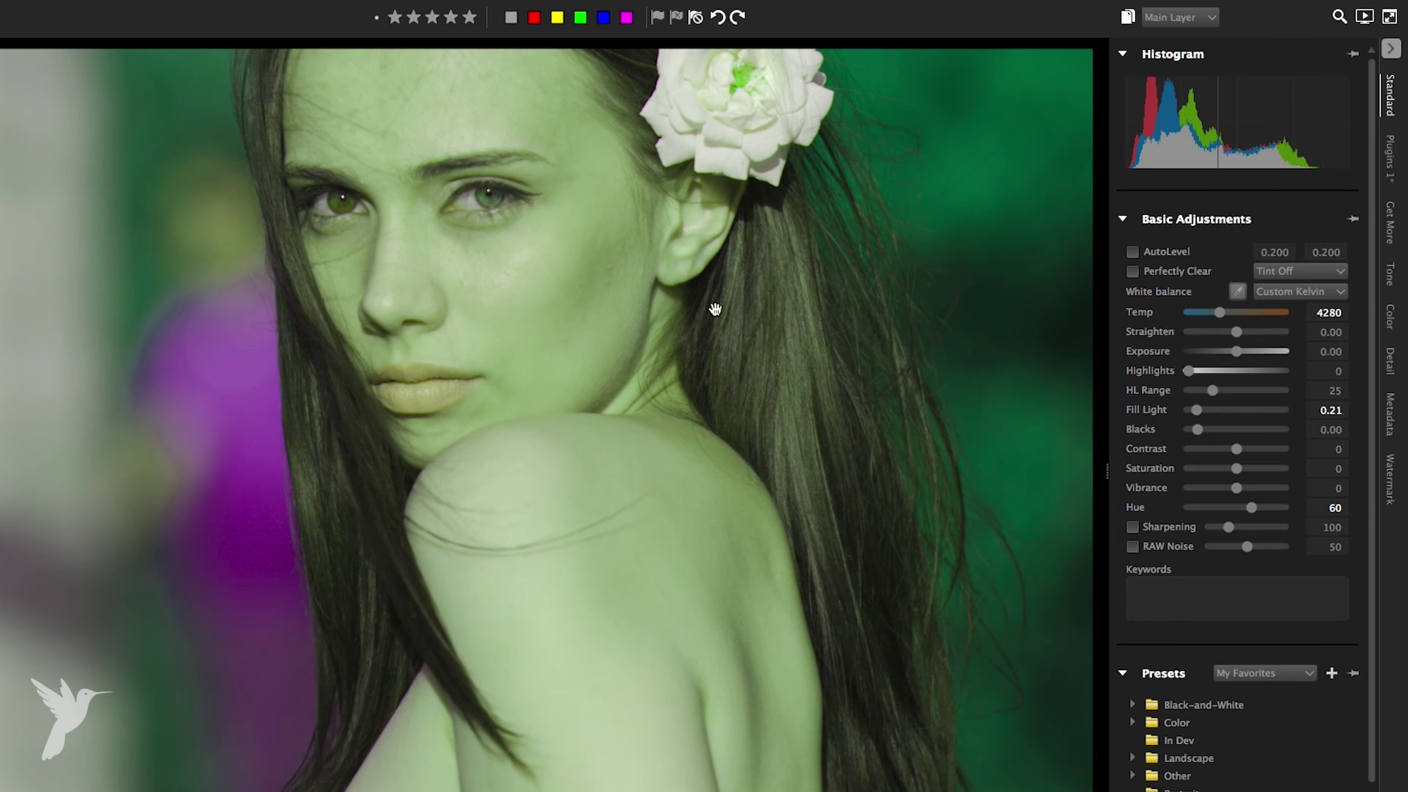
scroll(493, 440, "down", 3)
scroll(631, 408, "down", 3)
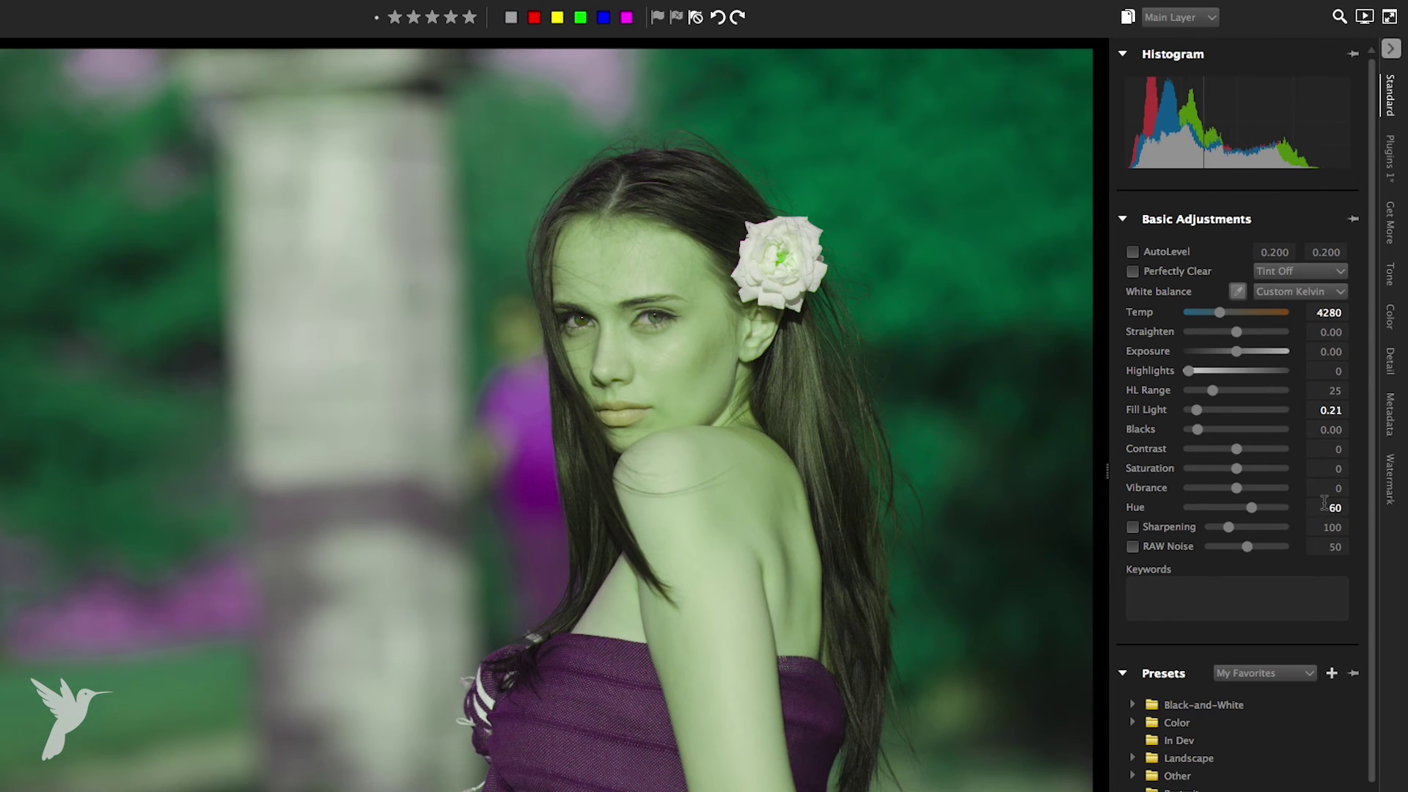
double_click(1247, 506)
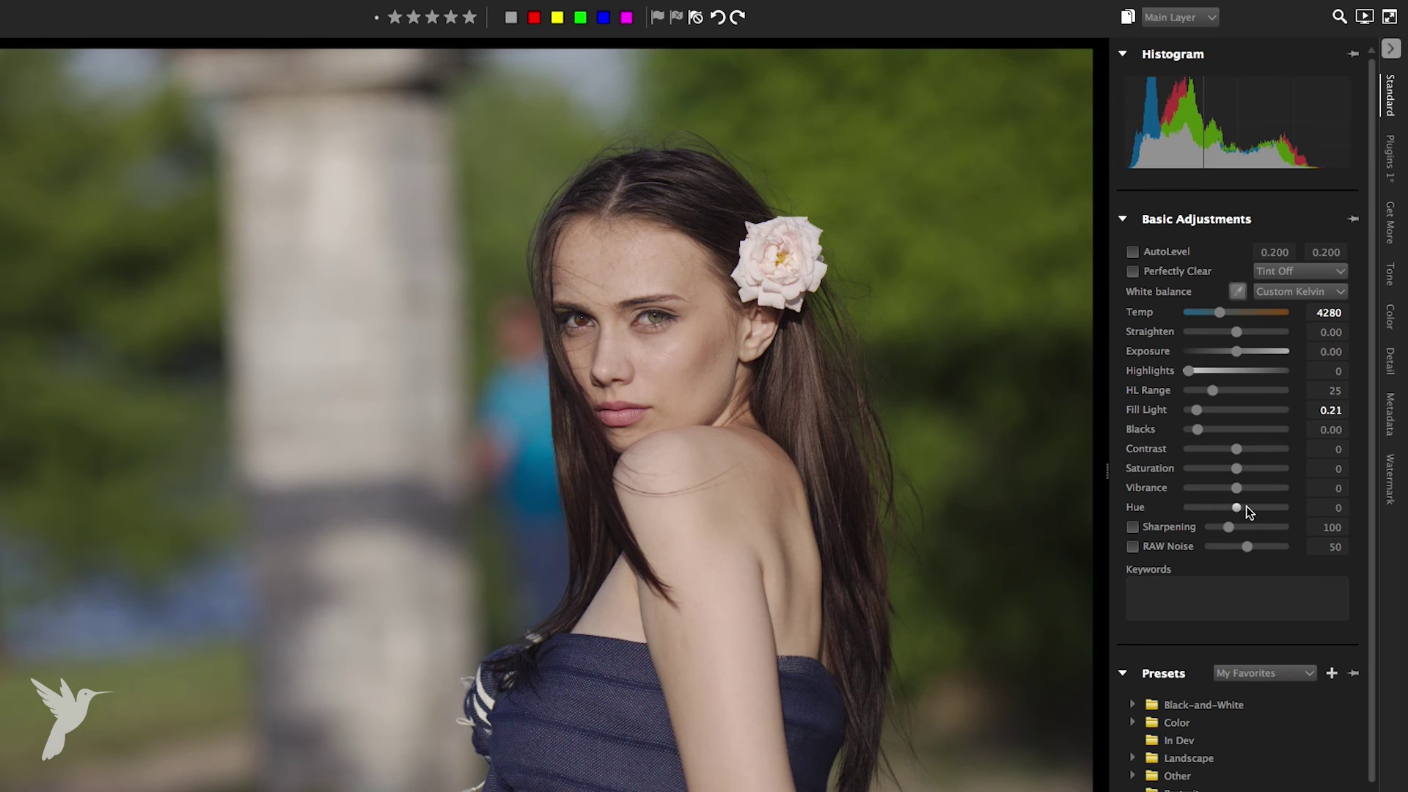
- Enable sharpening and reset its strength to the default 100
left_click(1133, 528)
scroll(726, 355, "up", 3)
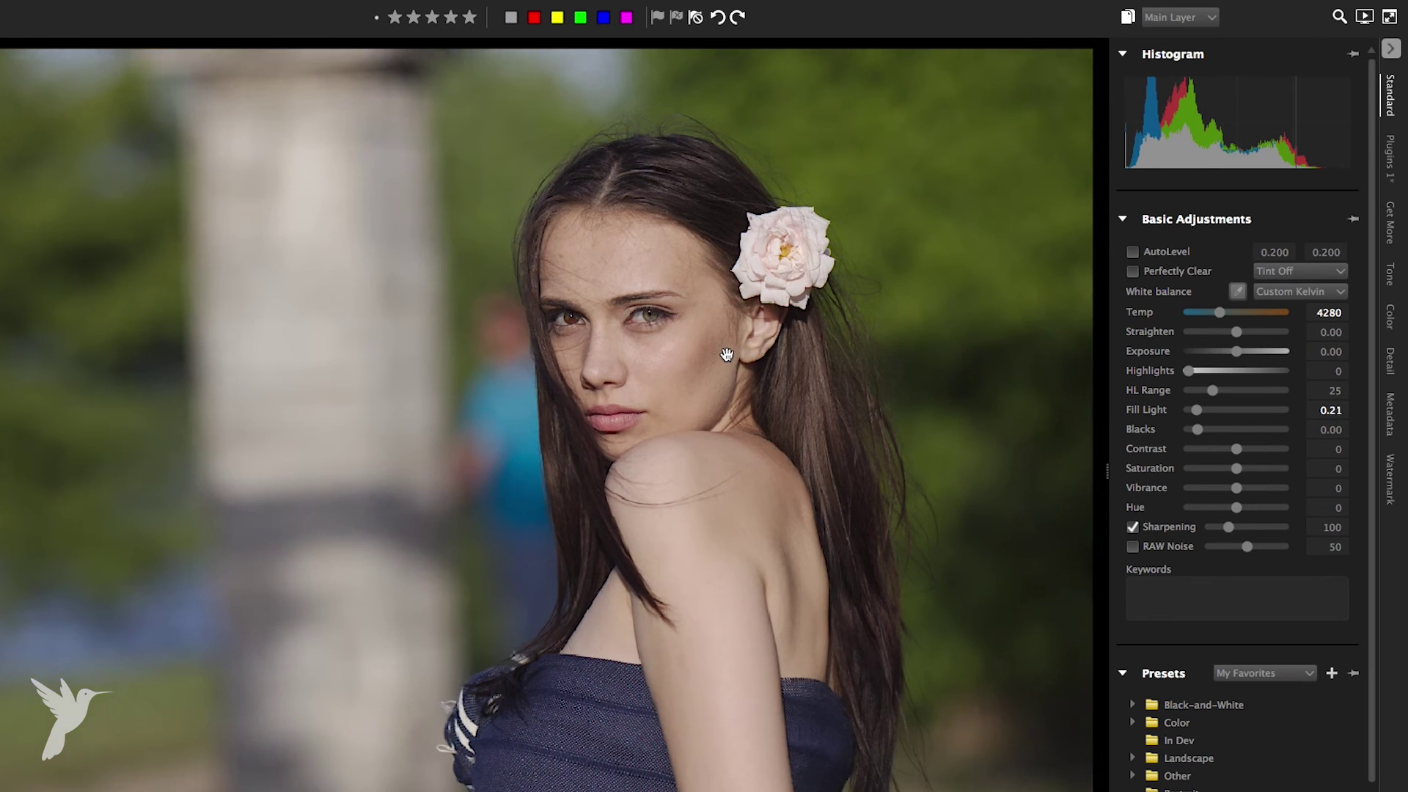
scroll(727, 355, "up", 3)
left_click_drag(1227, 526, 1265, 526)
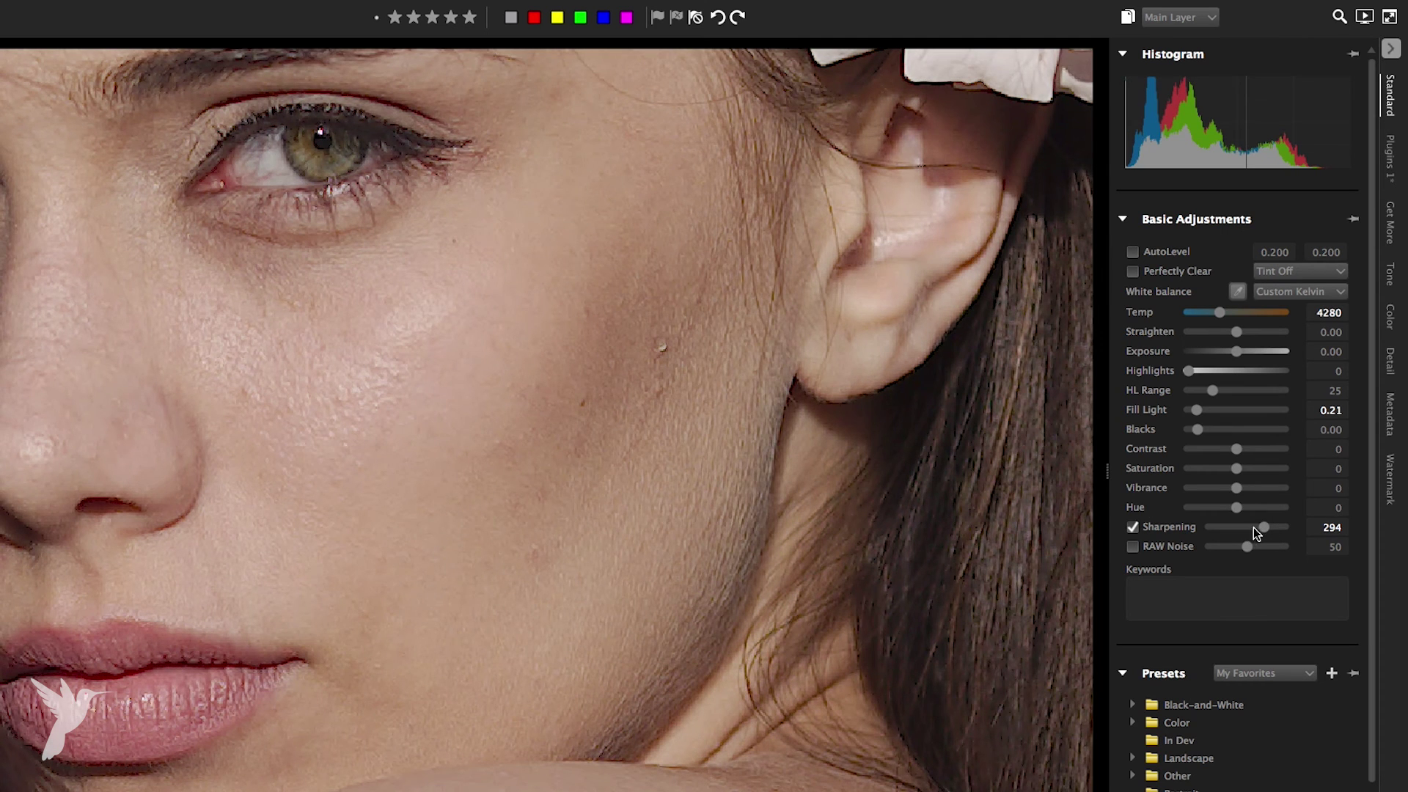
double_click(1265, 527)
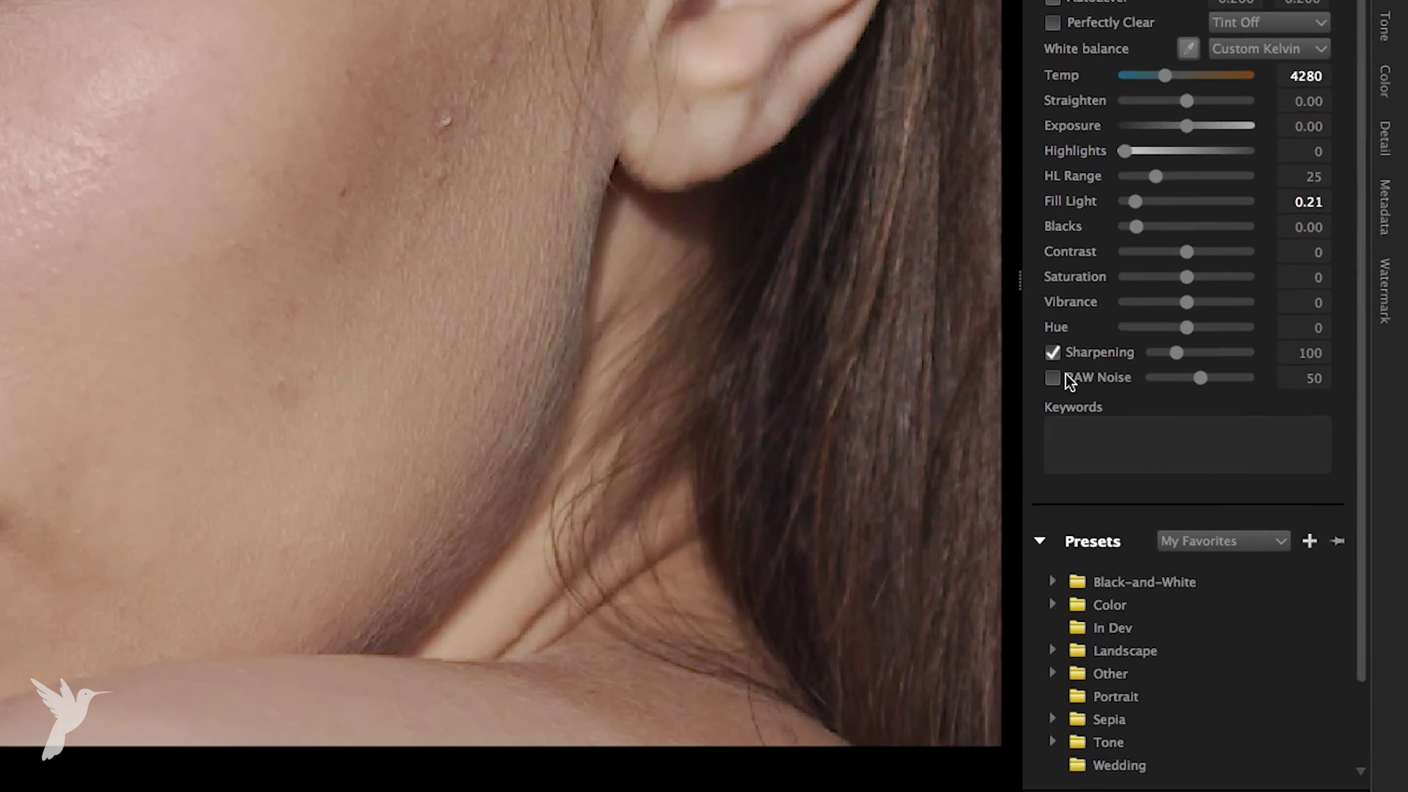
- Set RAW noise reduction to 0 and leave it switched off
left_click(1126, 424)
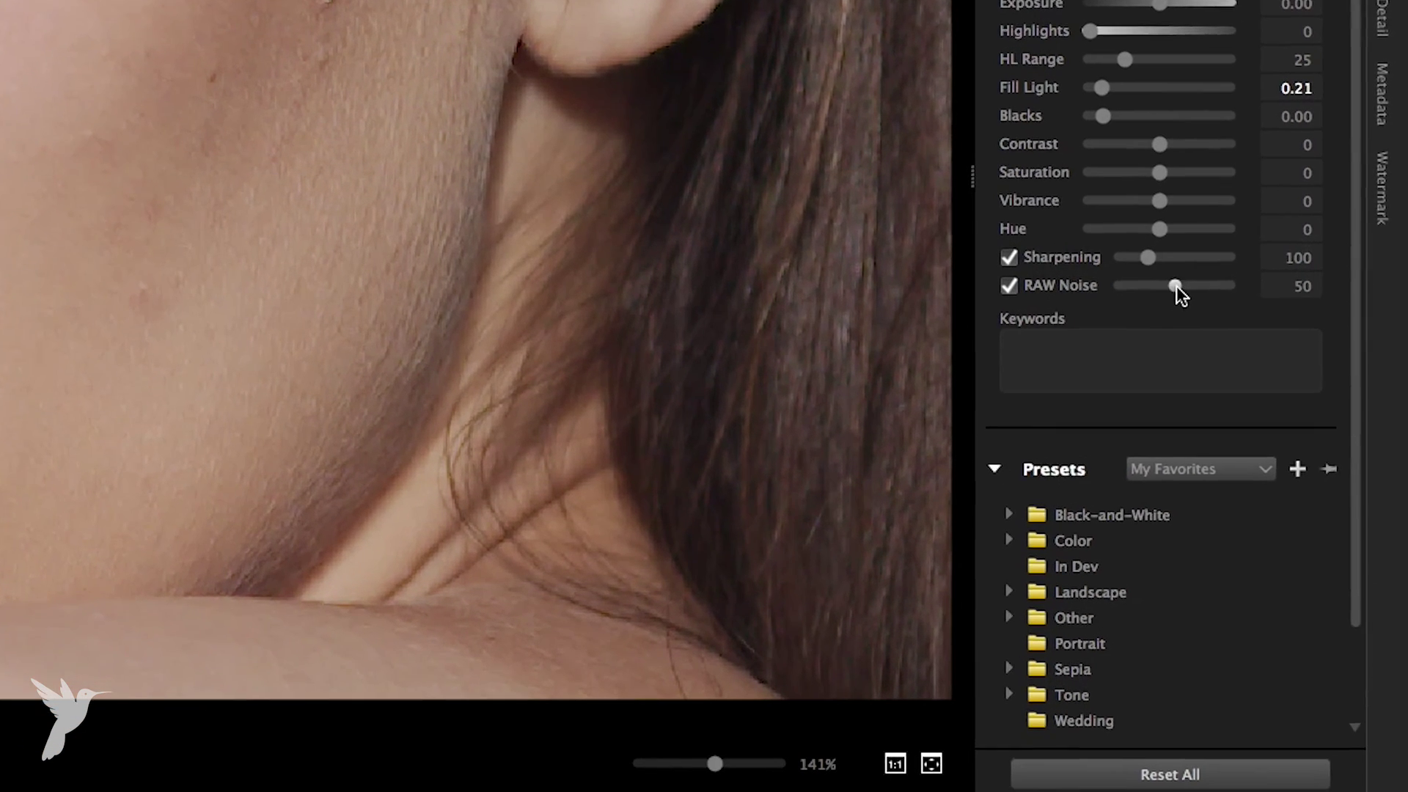
left_click_drag(1215, 424, 1228, 425)
left_click_drag(1180, 240, 1054, 235)
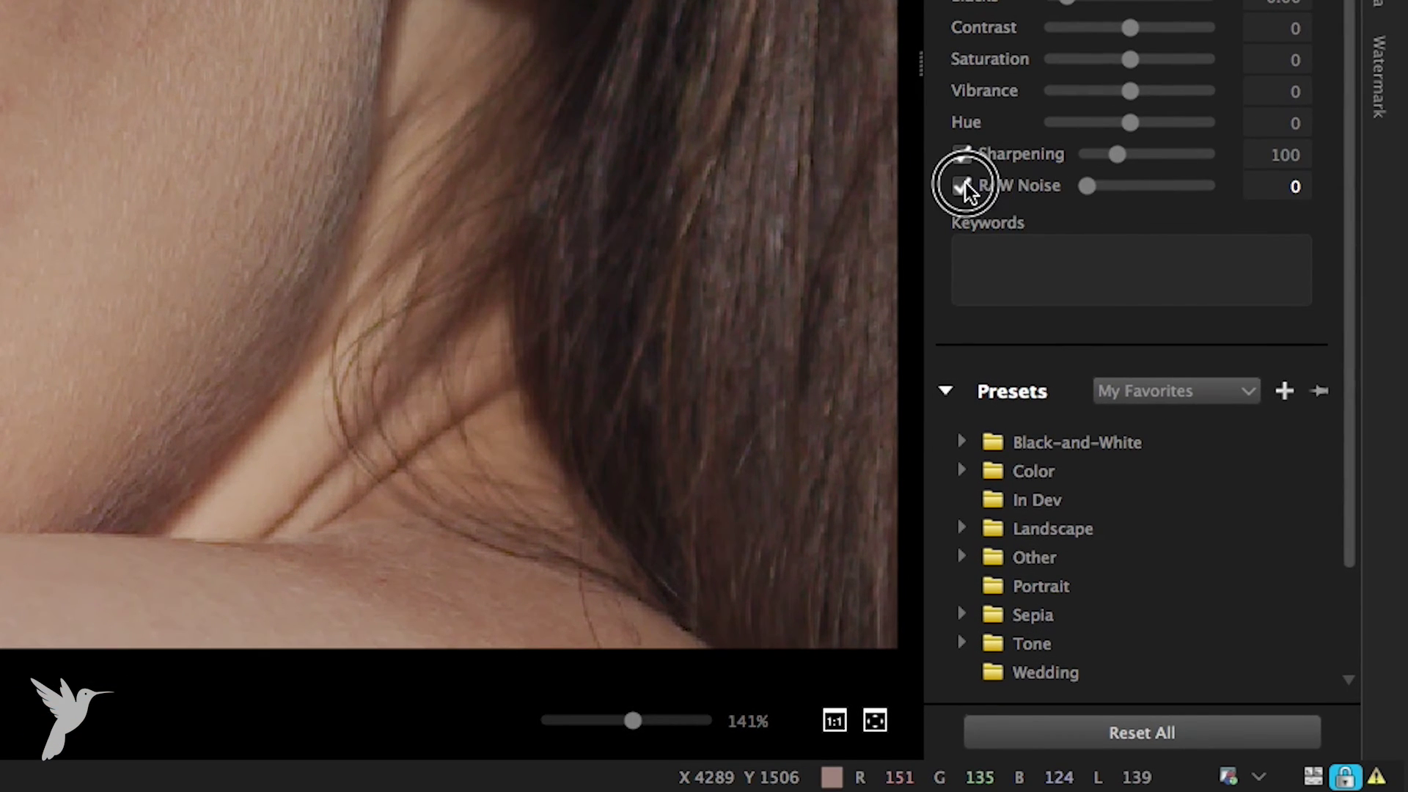
left_click(962, 185)
left_click(1068, 256)
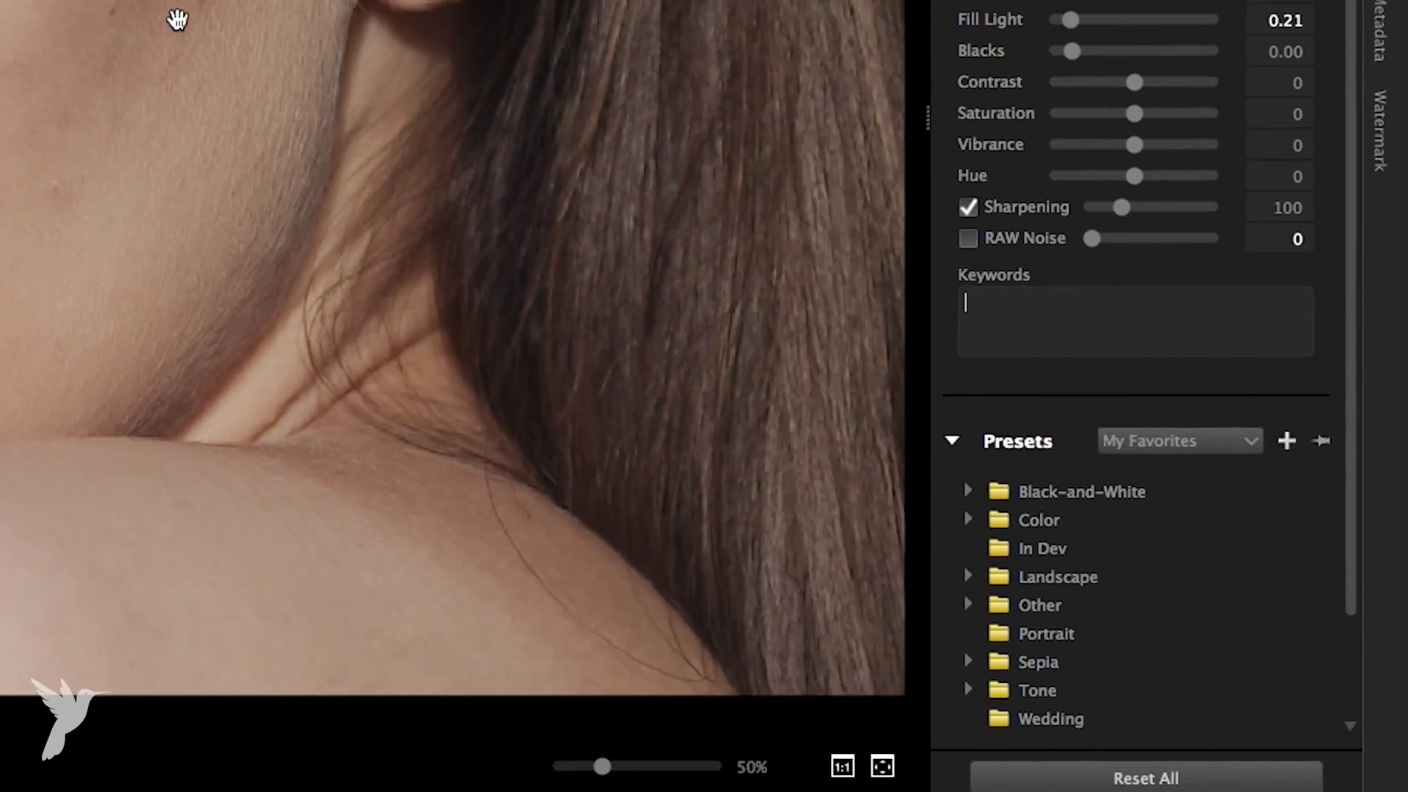
- Enter the keywords model, outdoor, fashion and bucharest for the portrait
left_click(1059, 308)
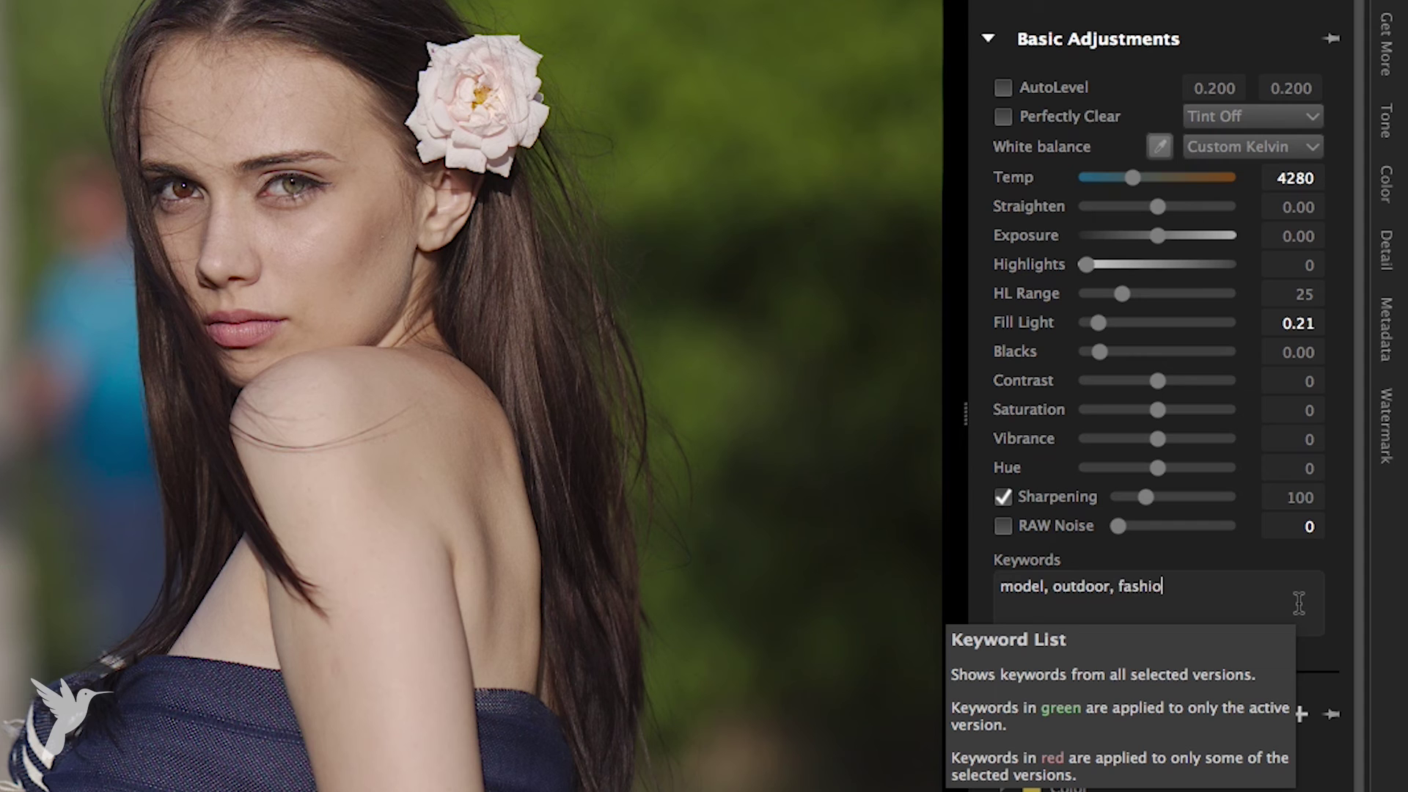
type(", bucha")
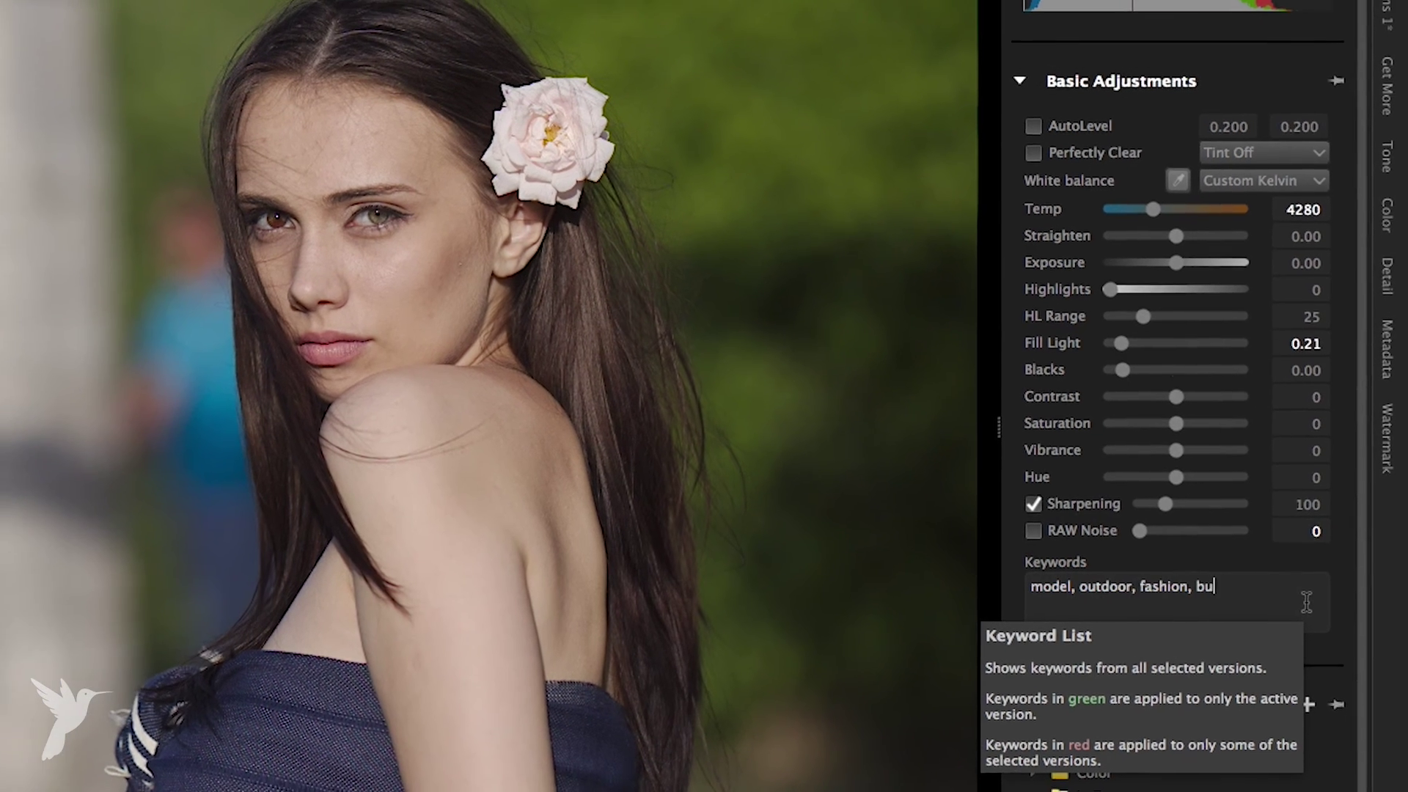
type("rest")
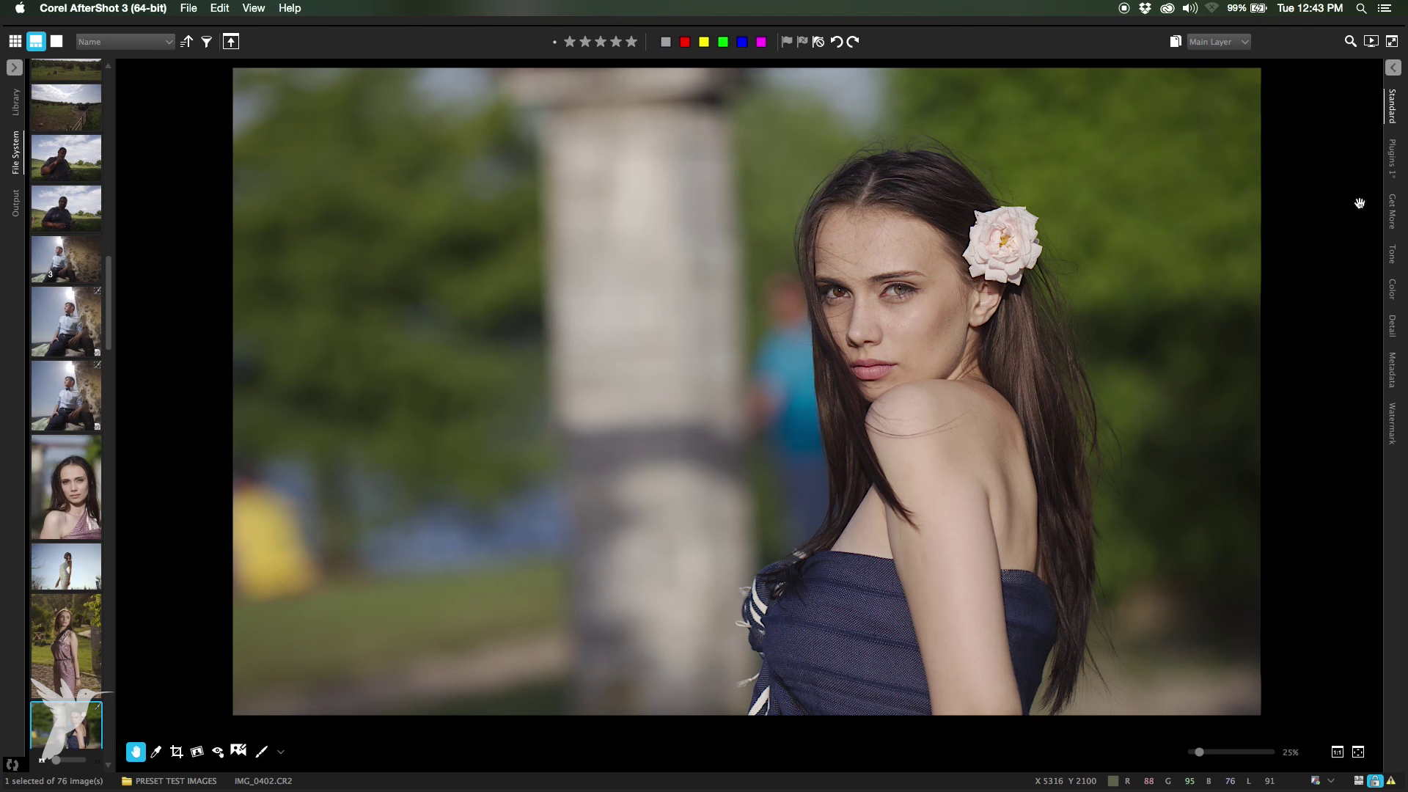
- Turn on Perfectly Clear with Tint Off, then view the portrait alone without the filmstrip
left_click(1392, 103)
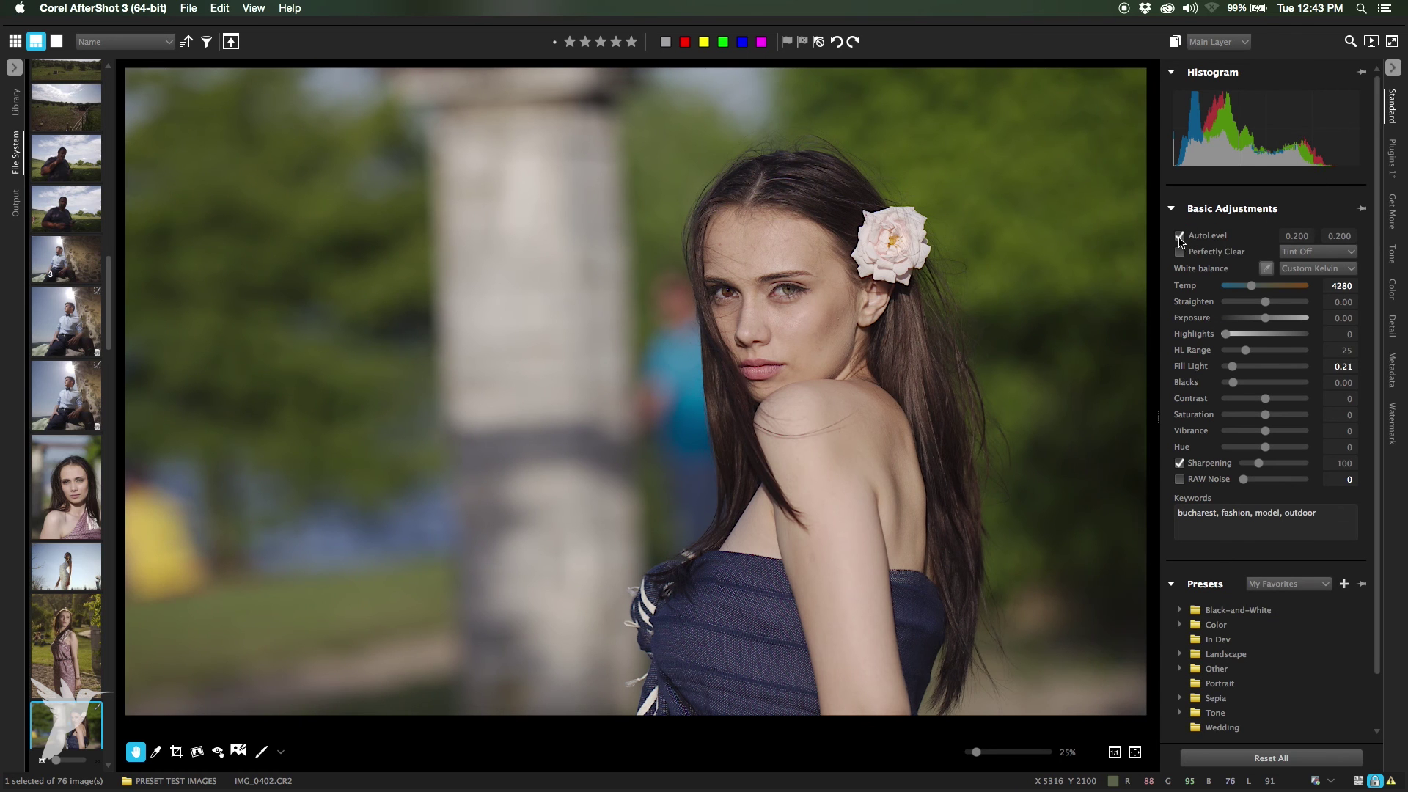
left_click(1179, 236)
left_click(1178, 251)
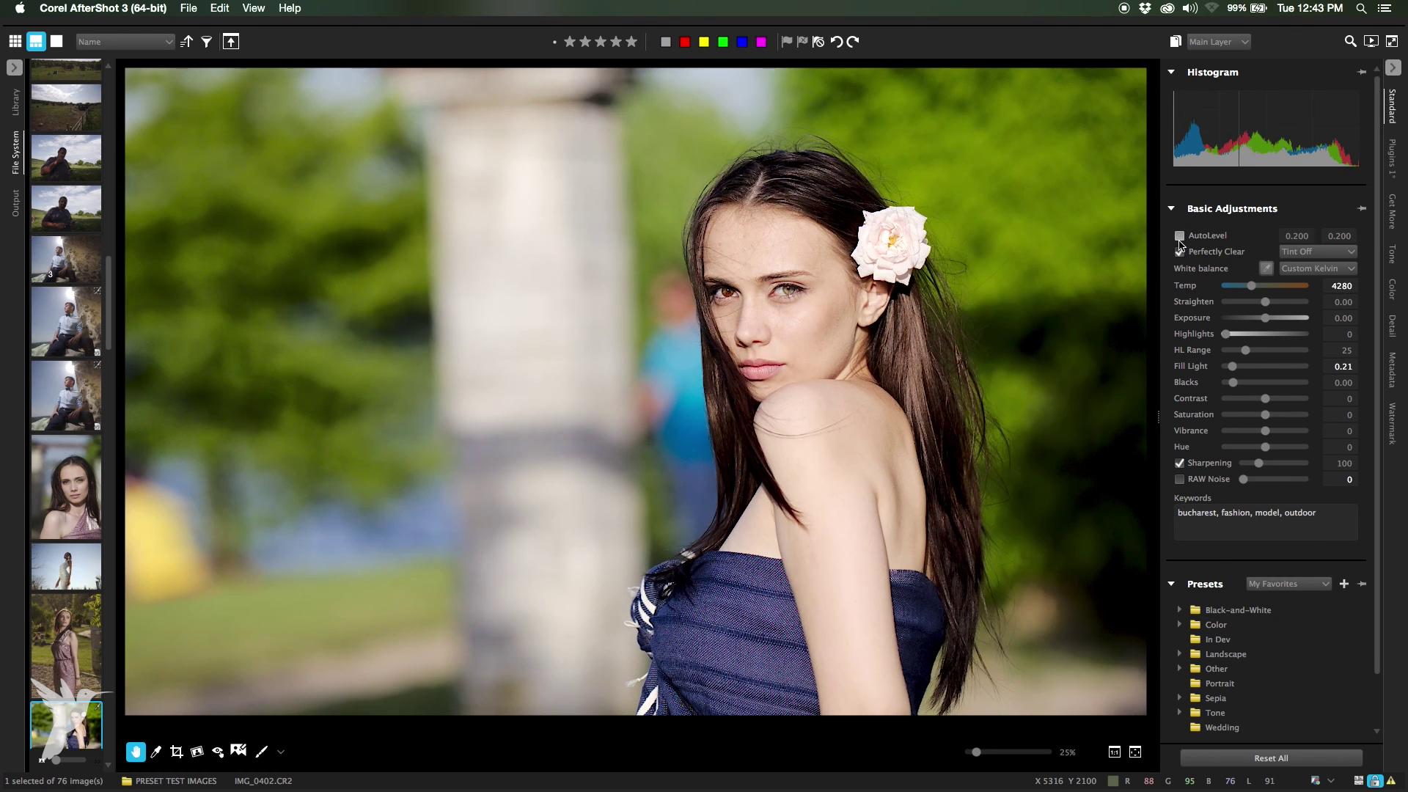
left_click(1308, 253)
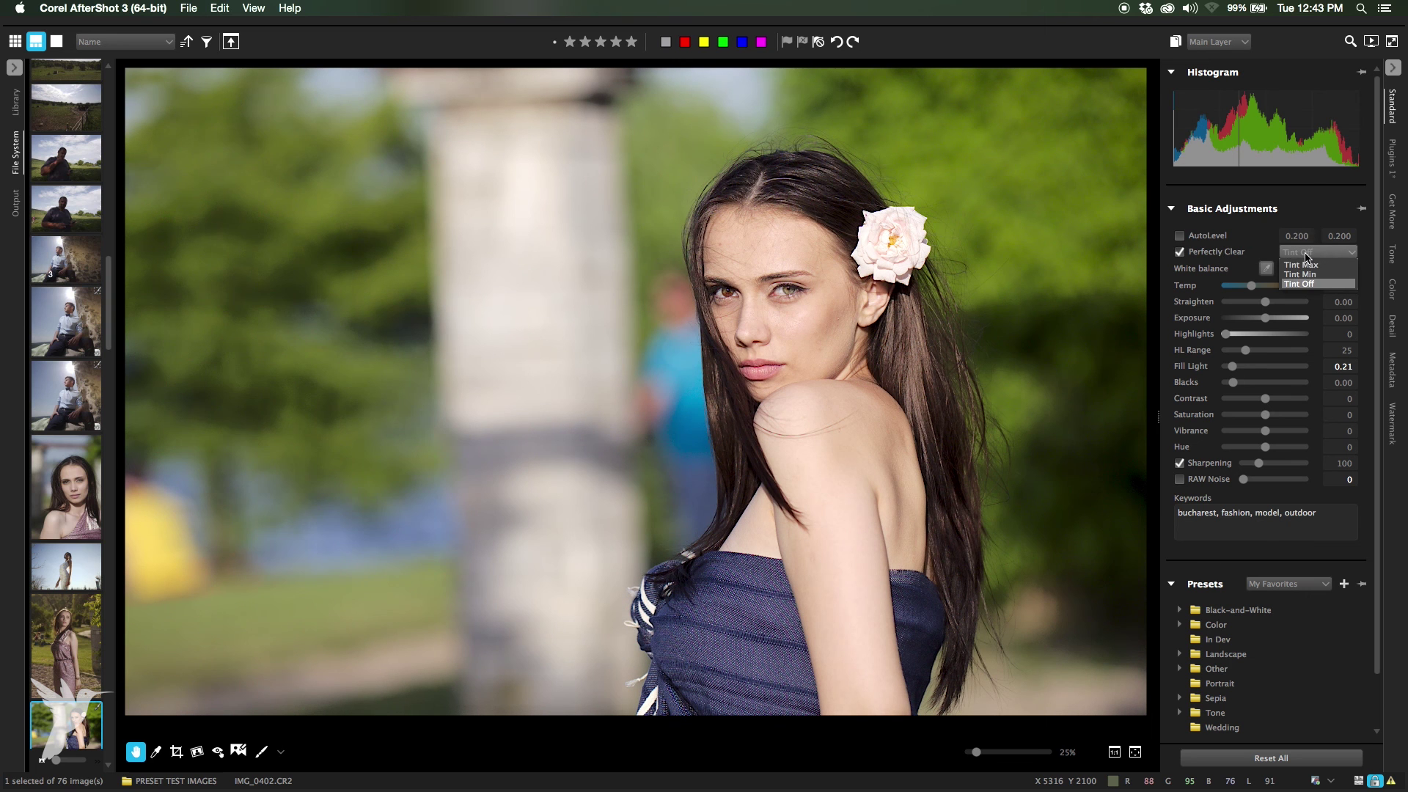
left_click(1305, 253)
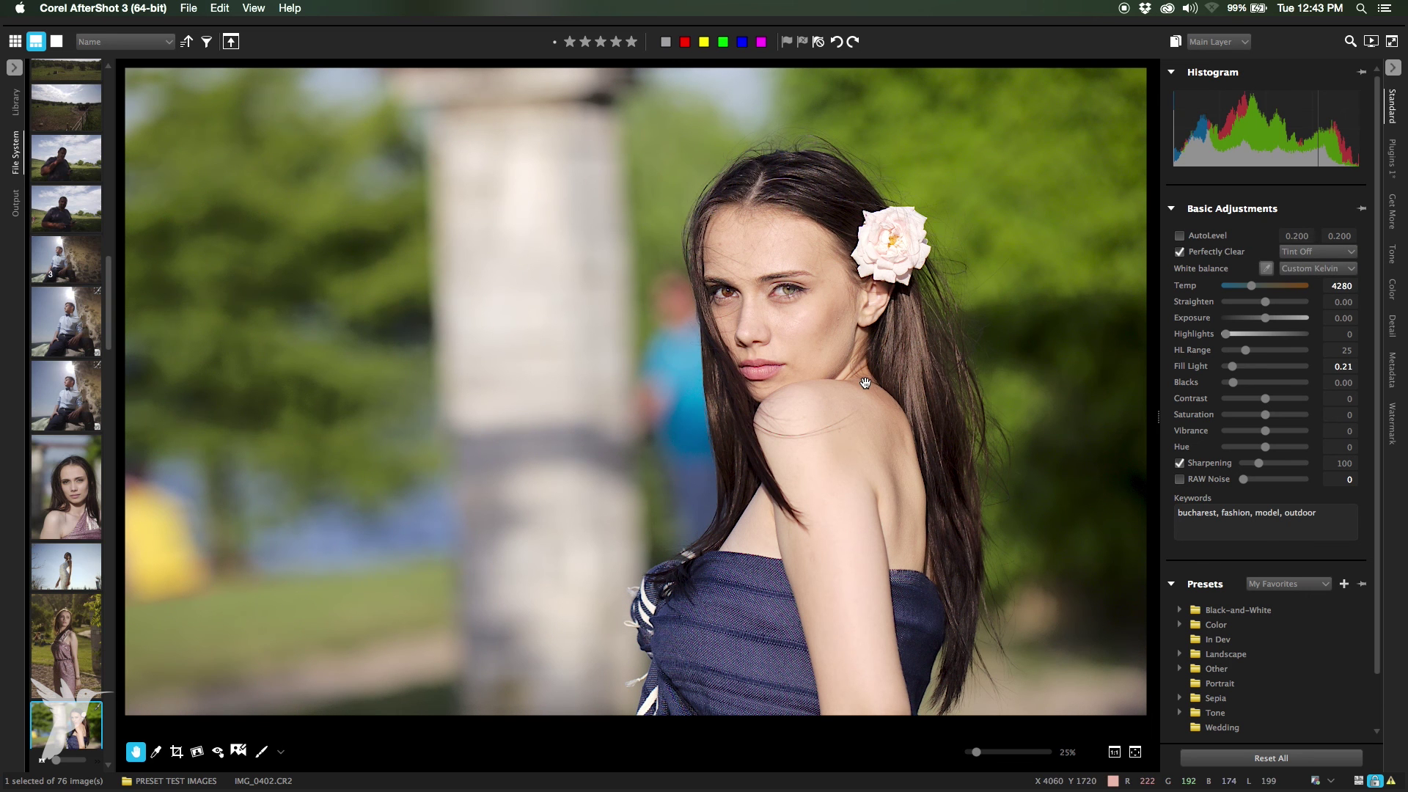
scroll(865, 382, "down", 4)
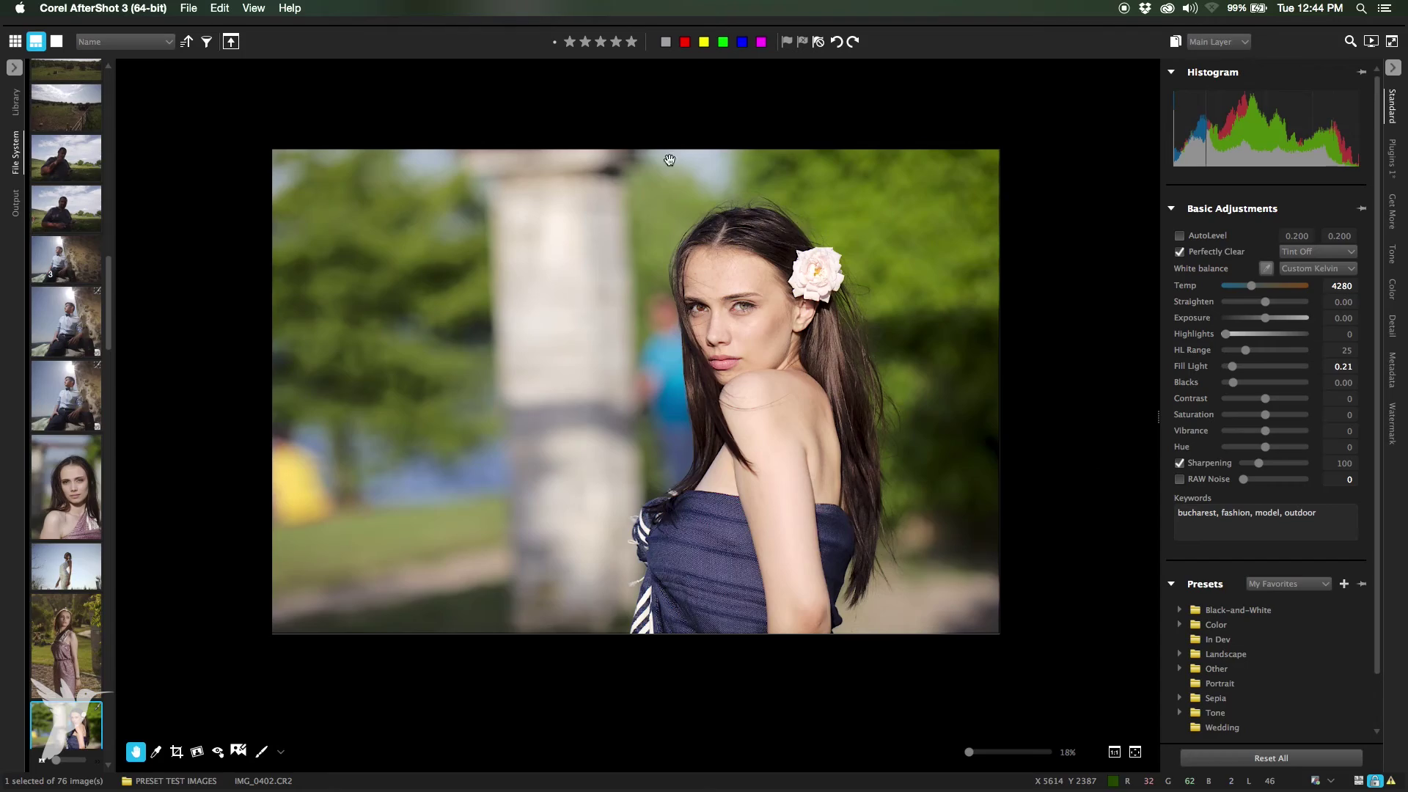
left_click(57, 41)
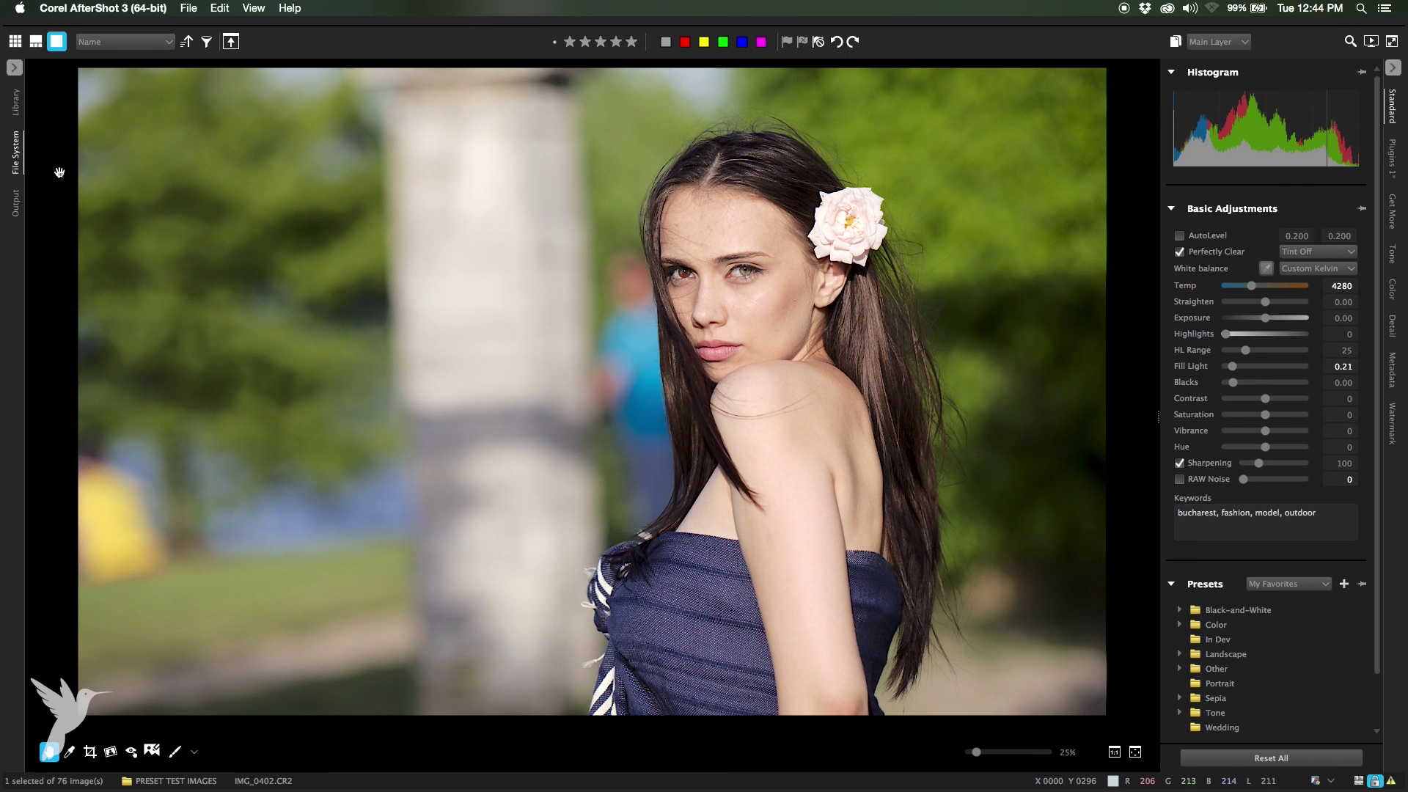